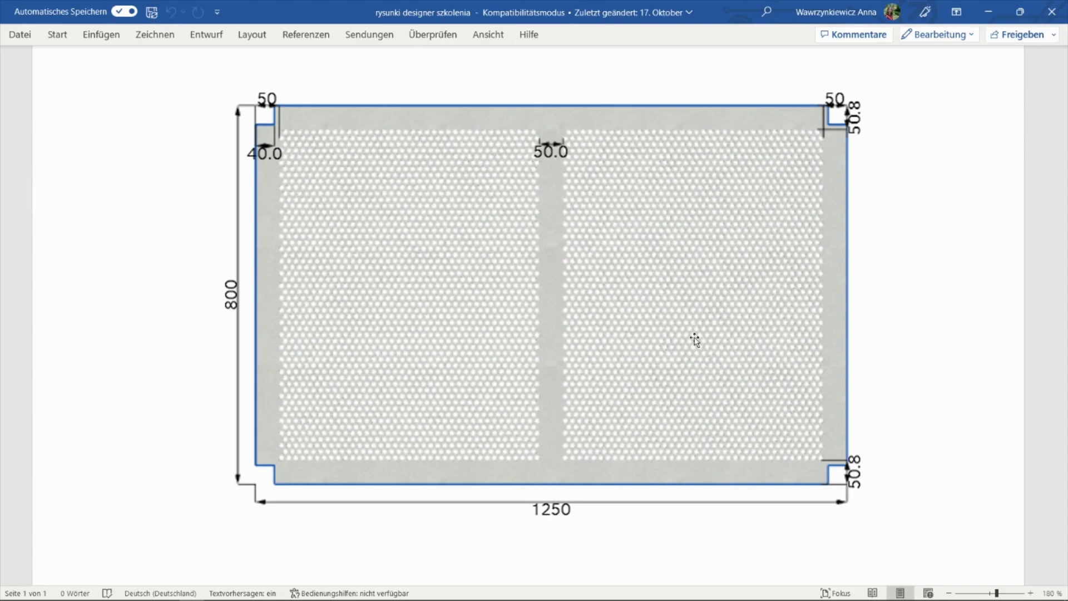
- Switch from the Word drawing to the MEVACO online shop and log in with the filled-in account credentials
left_click(988, 12)
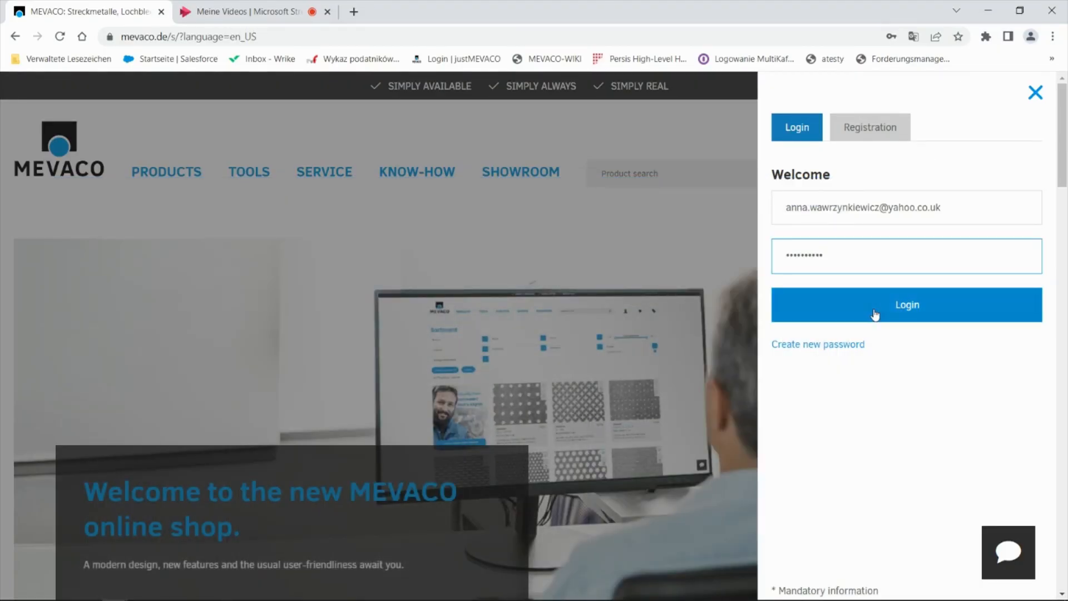
left_click(914, 310)
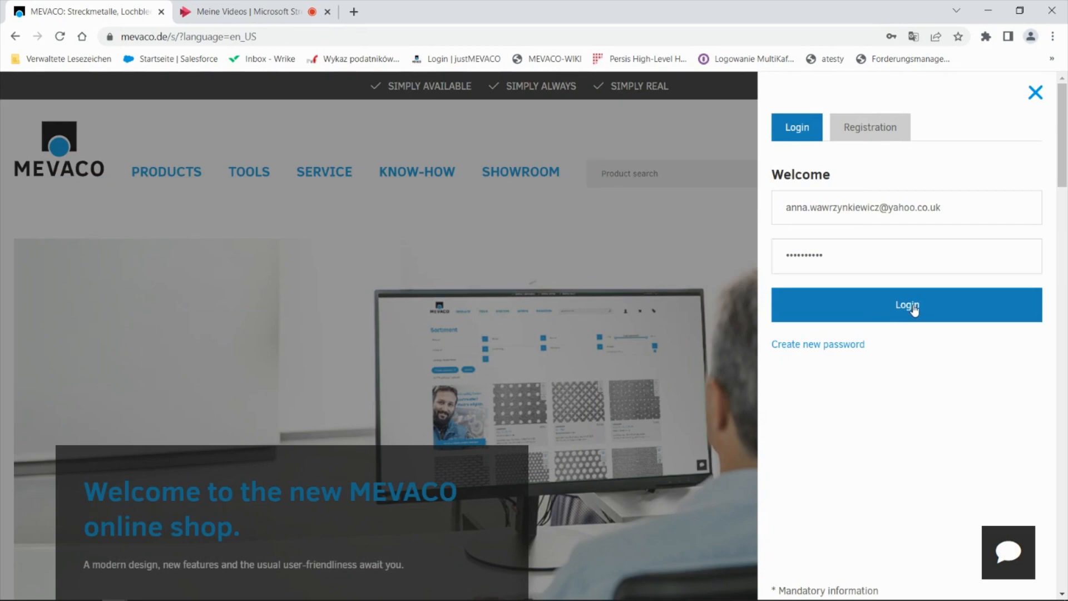
left_click(894, 320)
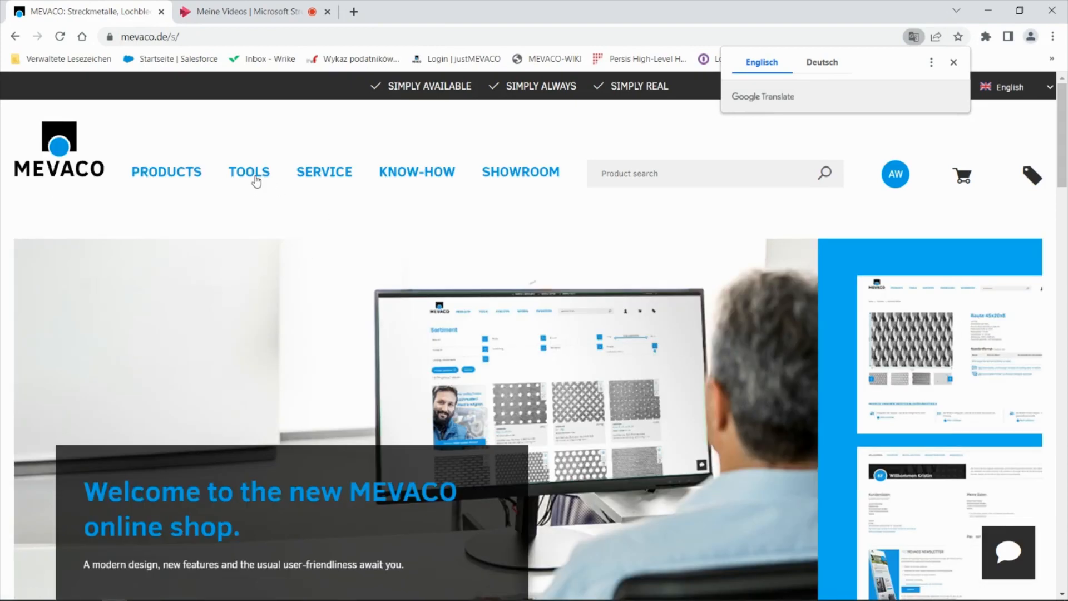
- Dismiss the translation prompt, show the shop full screen and open the perforated sheet designer tool
left_click(953, 63)
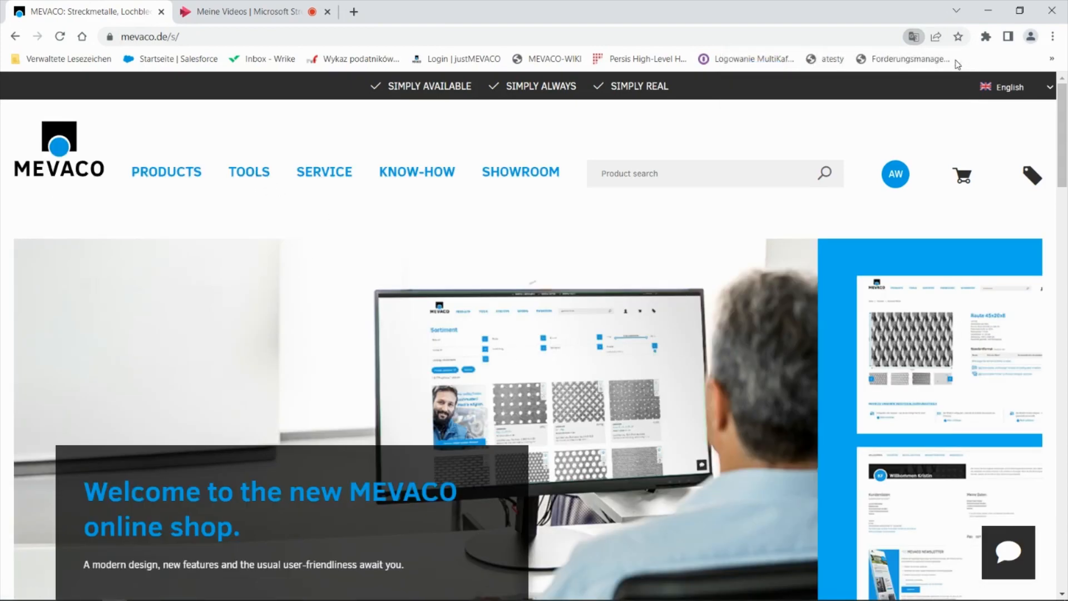
key("F11")
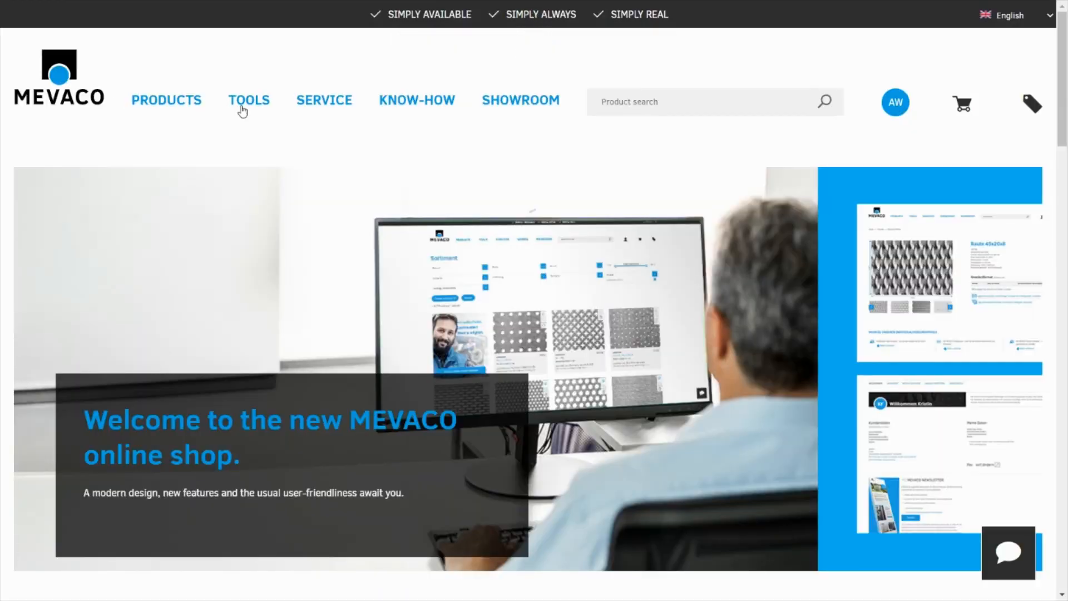
mouse_move(243, 111)
left_click(305, 213)
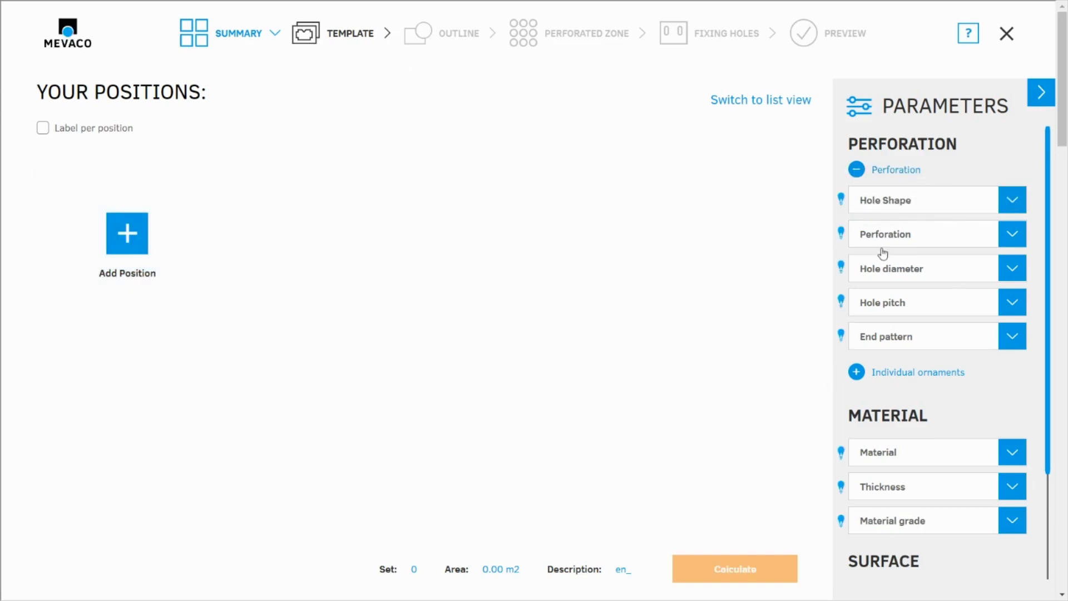
- Define the perforation with hole shape Round, the RT round pattern and a hole diameter of 10
left_click(902, 207)
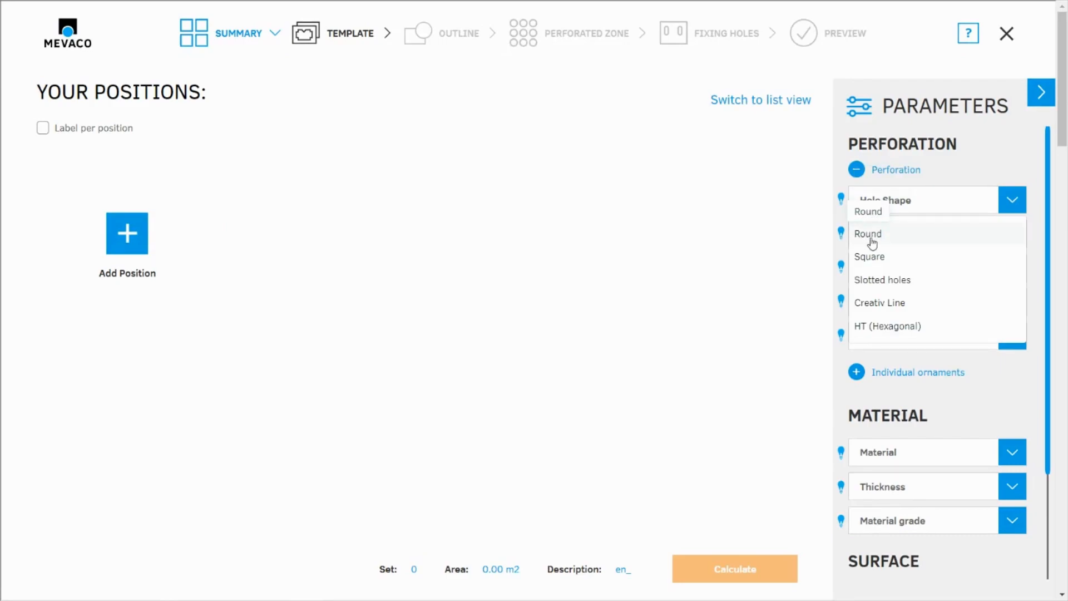
left_click(875, 239)
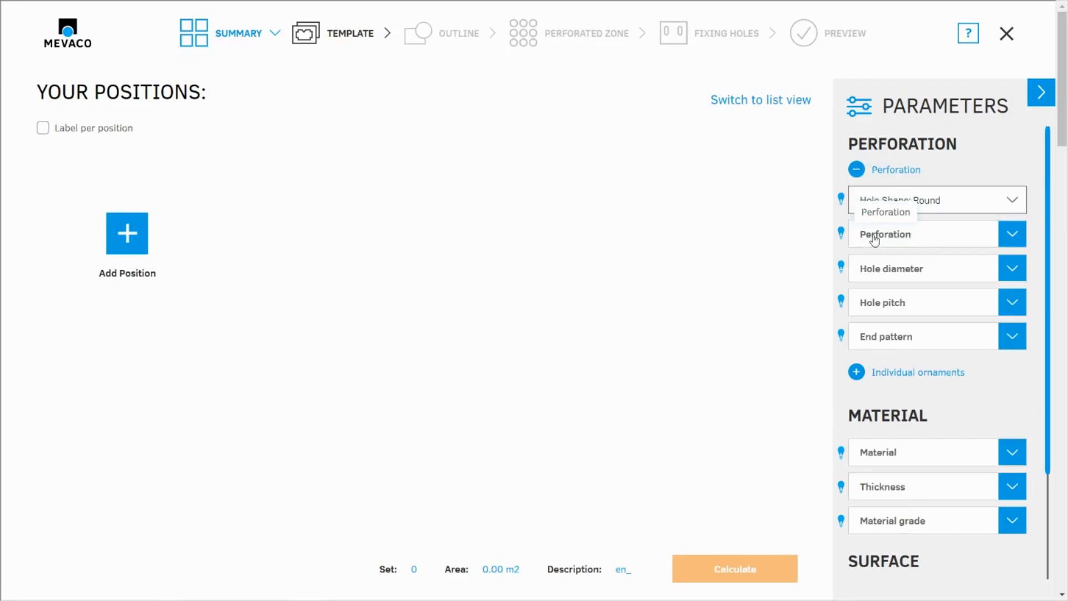
left_click(899, 245)
left_click(901, 270)
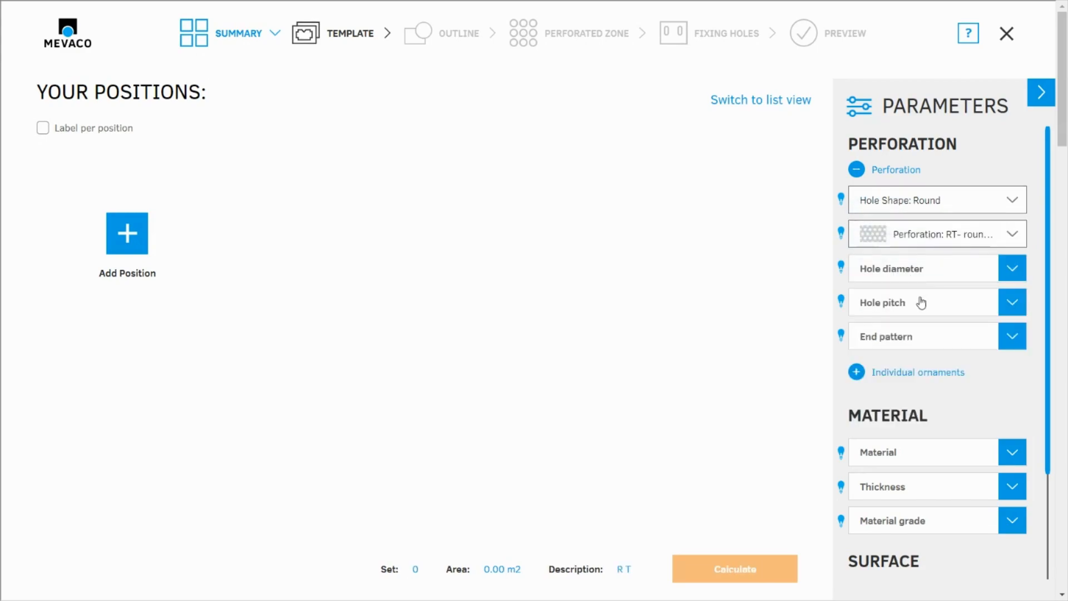
left_click(899, 269)
scroll(912, 378, "down", 5)
scroll(892, 341, "up", 3)
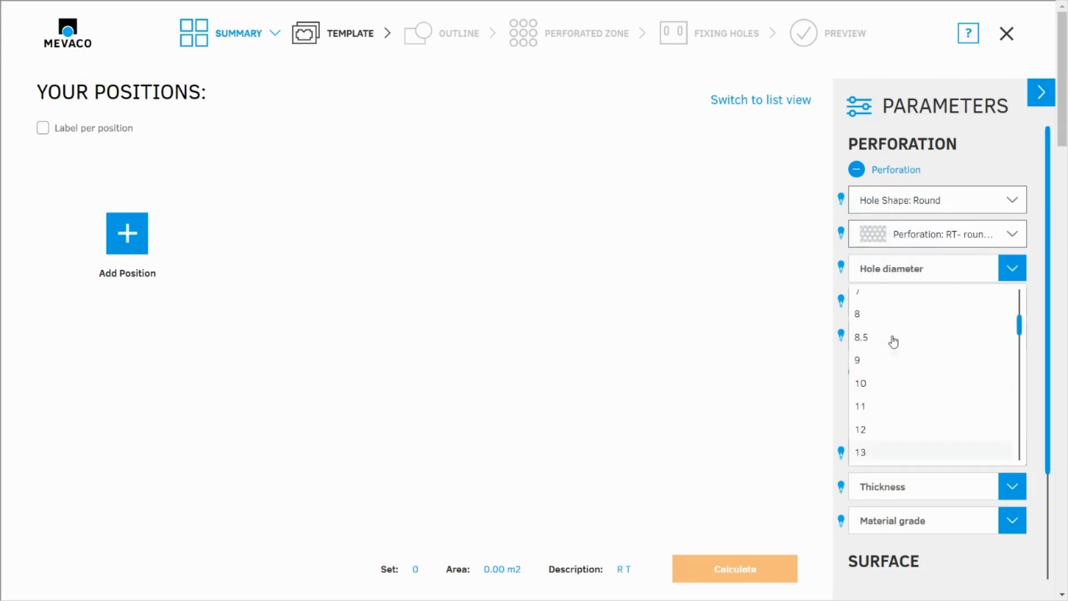
left_click(885, 394)
- Set the hole pitch to 15 and the end pattern to finished pattern
left_click(915, 303)
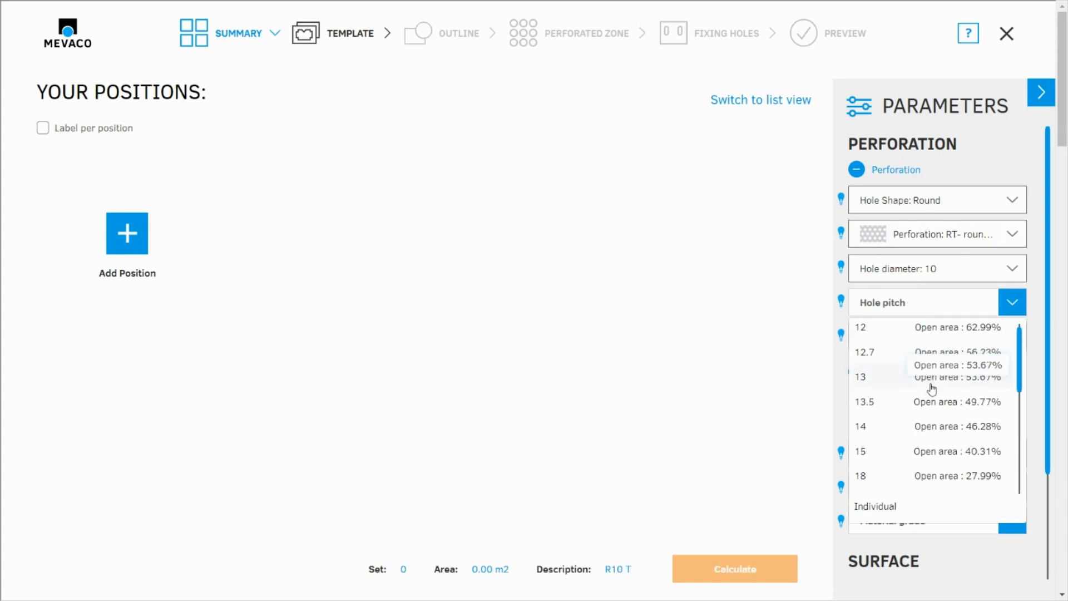
scroll(919, 373, "down", 5)
scroll(915, 362, "up", 2)
scroll(914, 358, "up", 2)
left_click(915, 389)
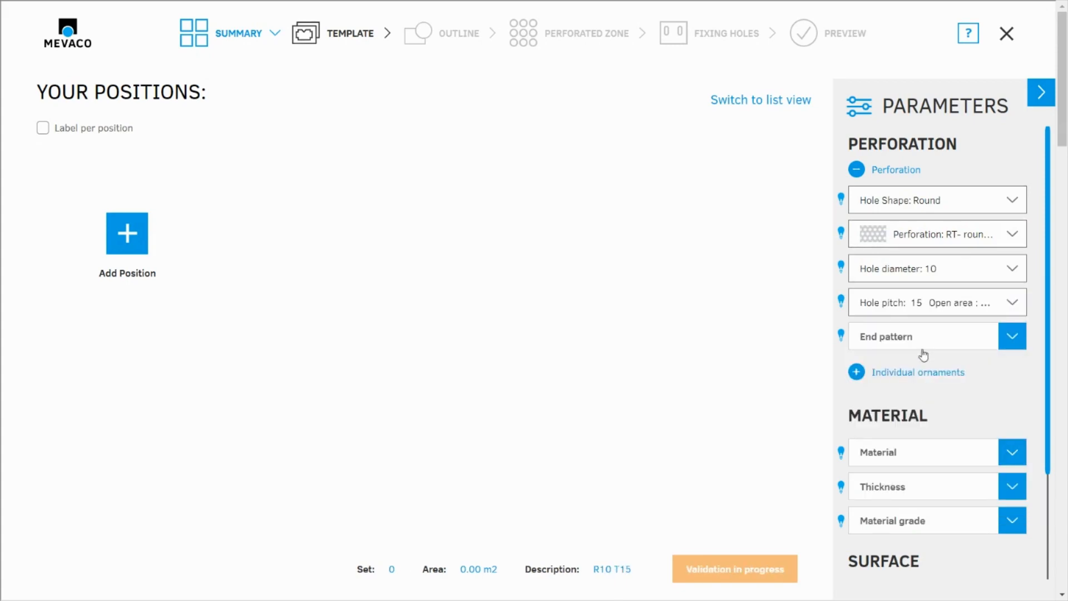
left_click(920, 337)
left_click(917, 374)
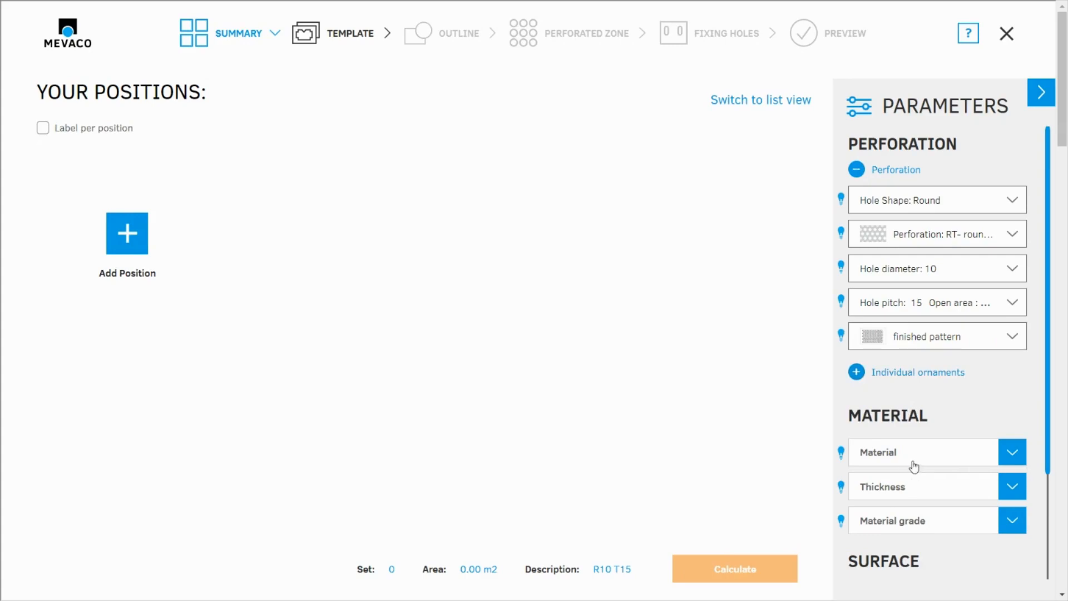
- Set the material to steel with thickness 1.5 and the surface treatment to without further treatment
scroll(913, 466, "down", 3)
left_click(904, 321)
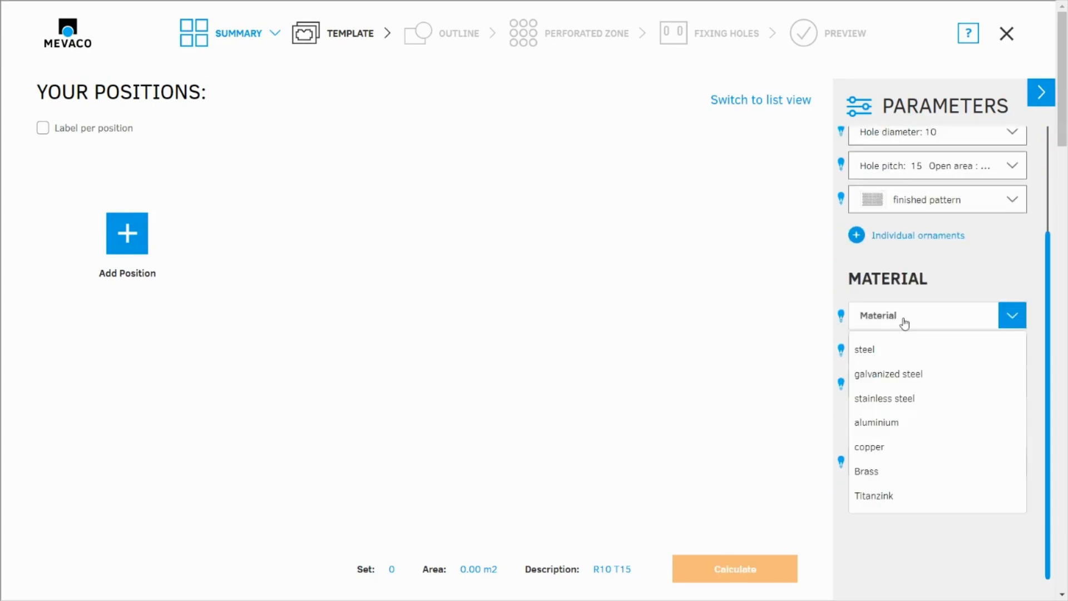
left_click(870, 351)
left_click(893, 359)
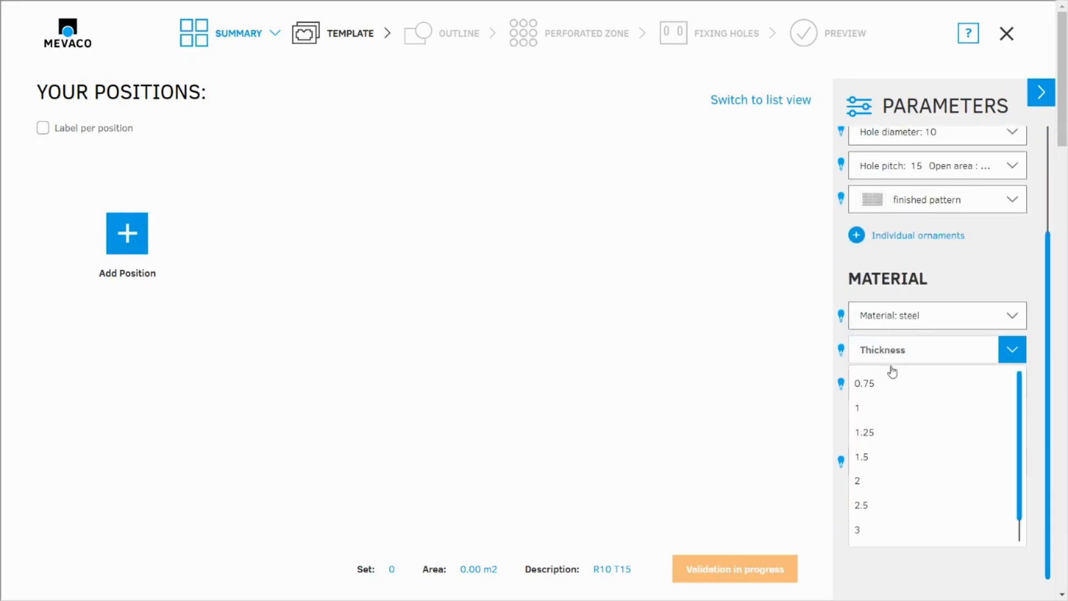
left_click(873, 460)
left_click(900, 472)
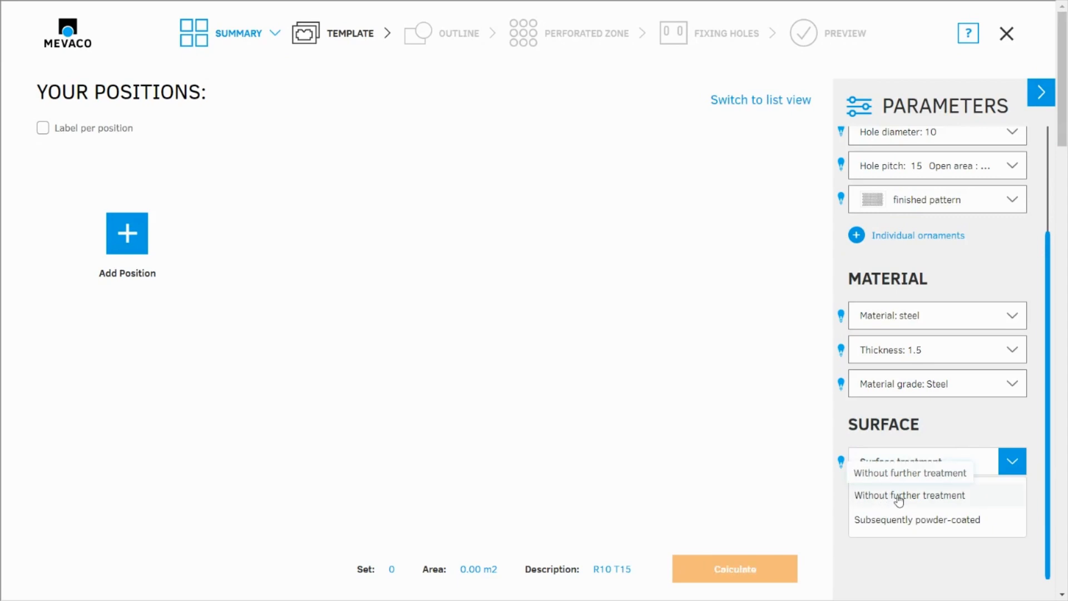
left_click(900, 497)
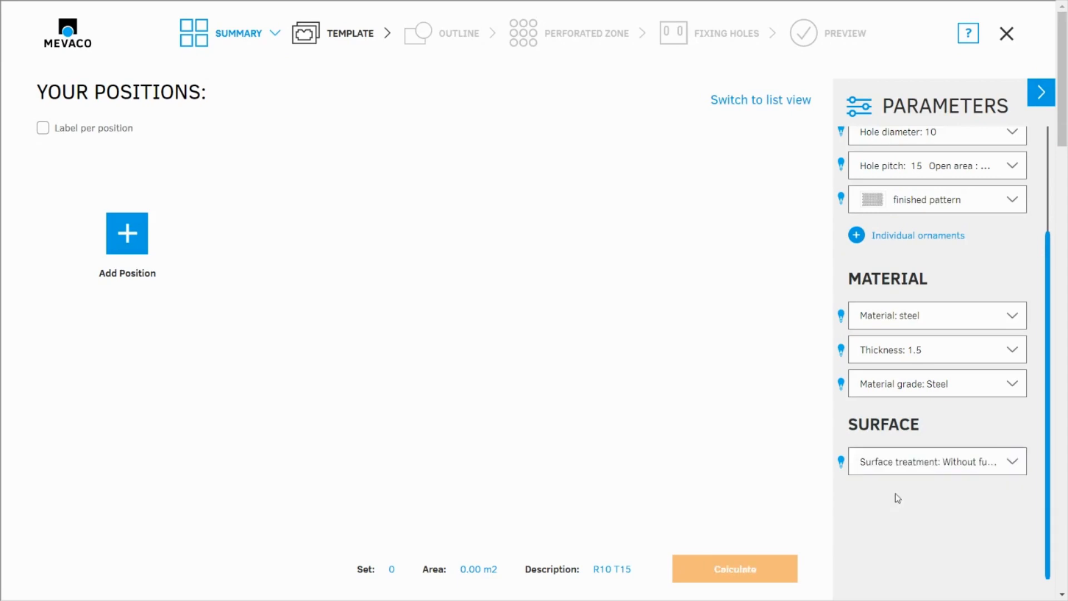
- Add a new position based on the MEVACO rectangle template with multiple perforated zones
left_click(125, 247)
left_click(835, 461)
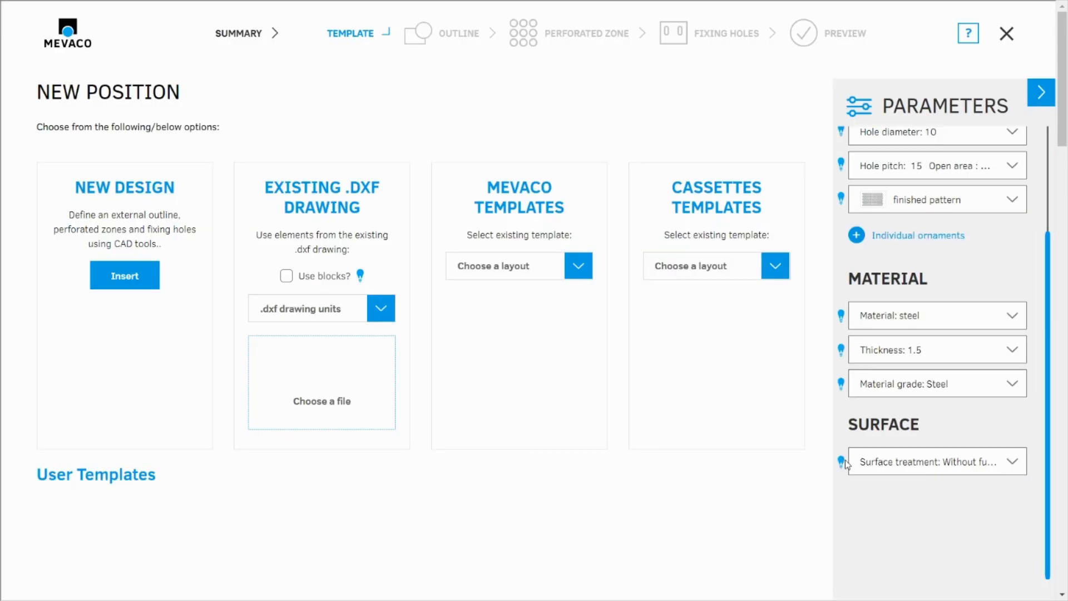
left_click(567, 325)
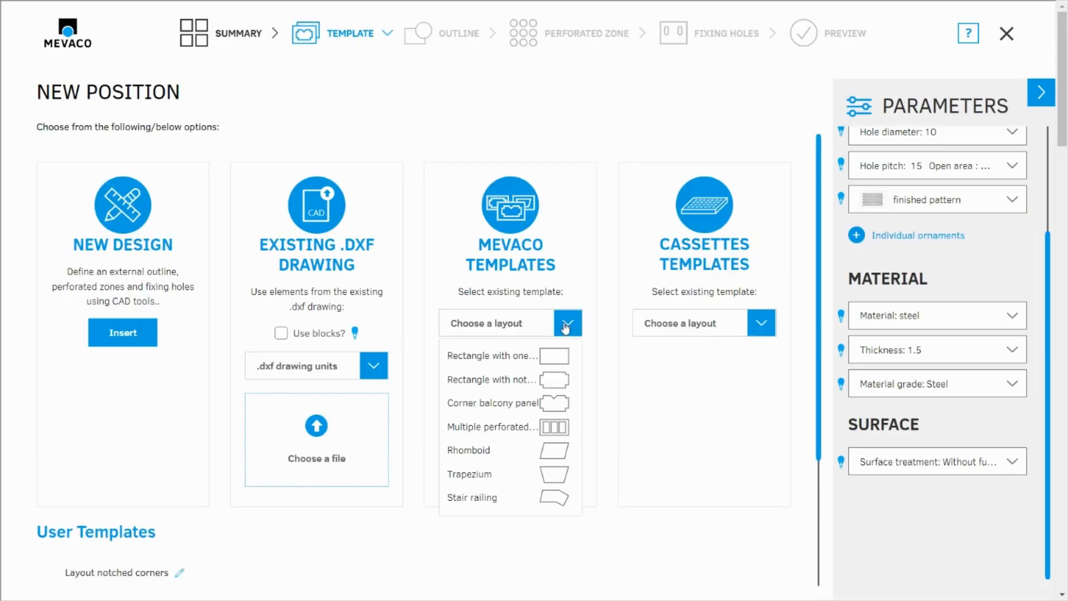
left_click(468, 431)
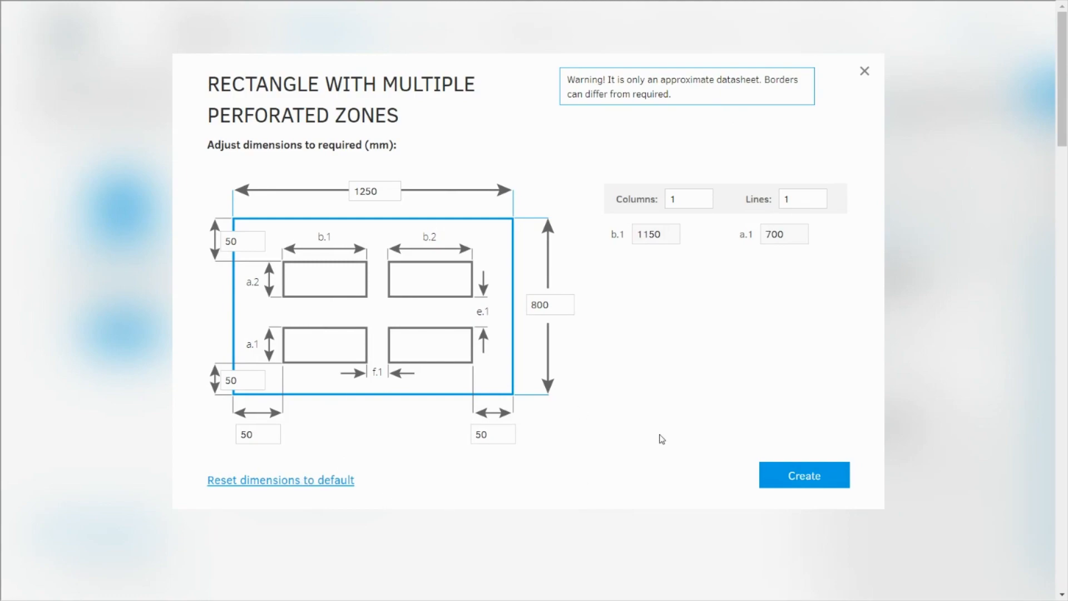
- Create the panel with 2 columns of perforated zones, a 50 mm gap f.1 and zone width b.1 of 550 mm
double_click(684, 199)
type("2")
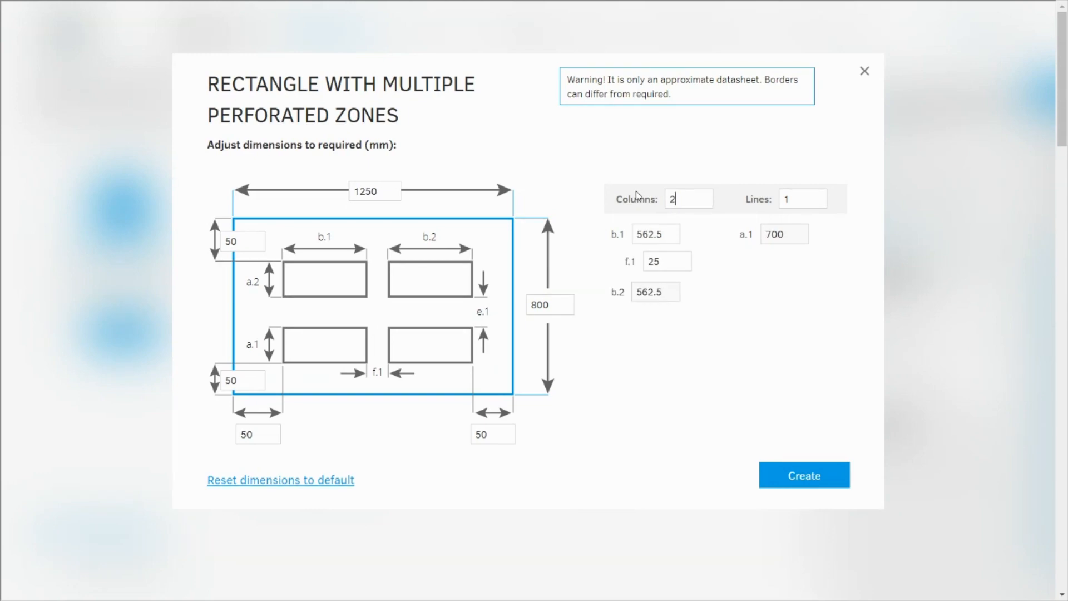
double_click(670, 263)
type("50")
left_click_drag(663, 234, 573, 237)
type("550")
left_click(793, 486)
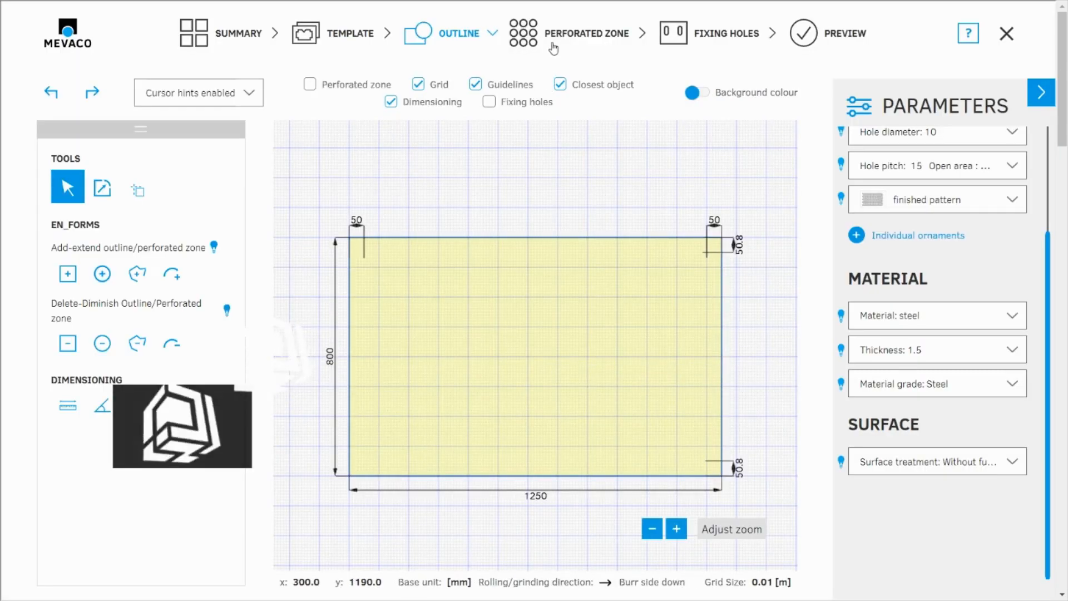
- Go to the perforated zone stage of the panel and hide the grid
left_click(584, 34)
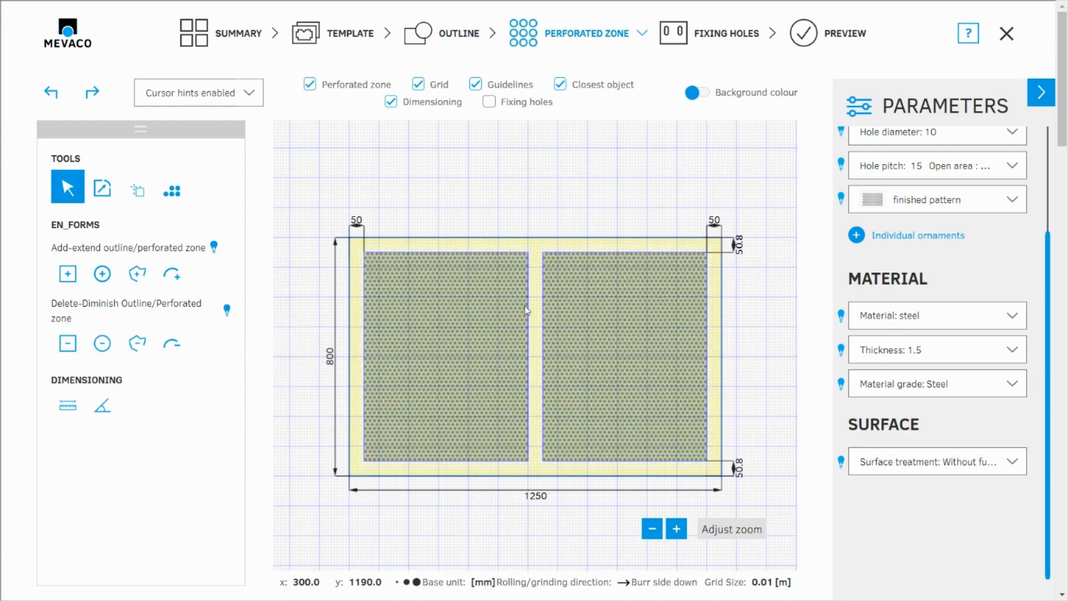
left_click(428, 88)
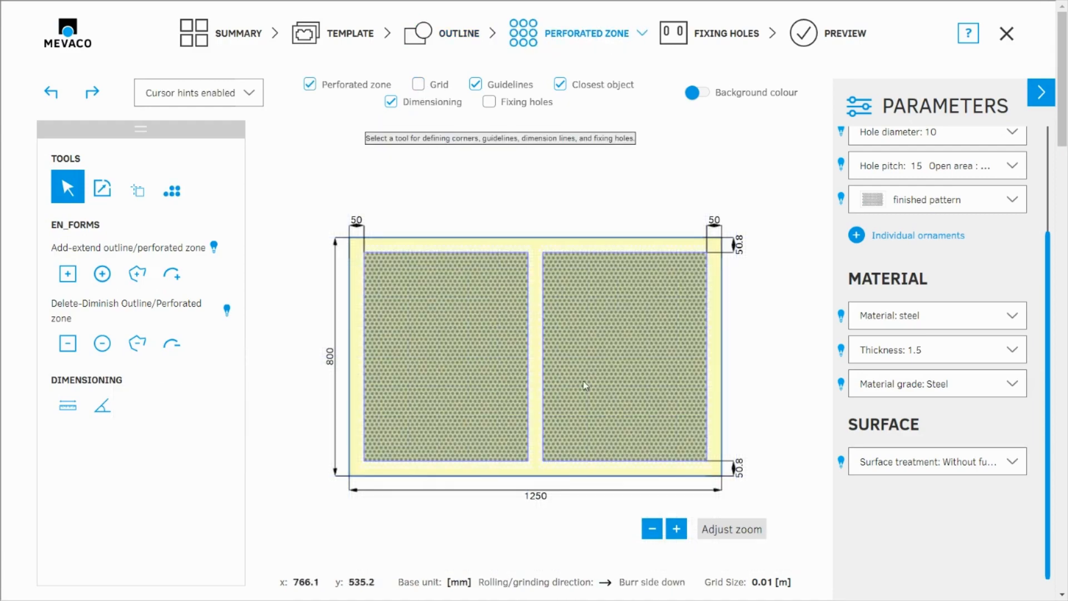
scroll(483, 241, "down", 1)
scroll(451, 448, "up", 1)
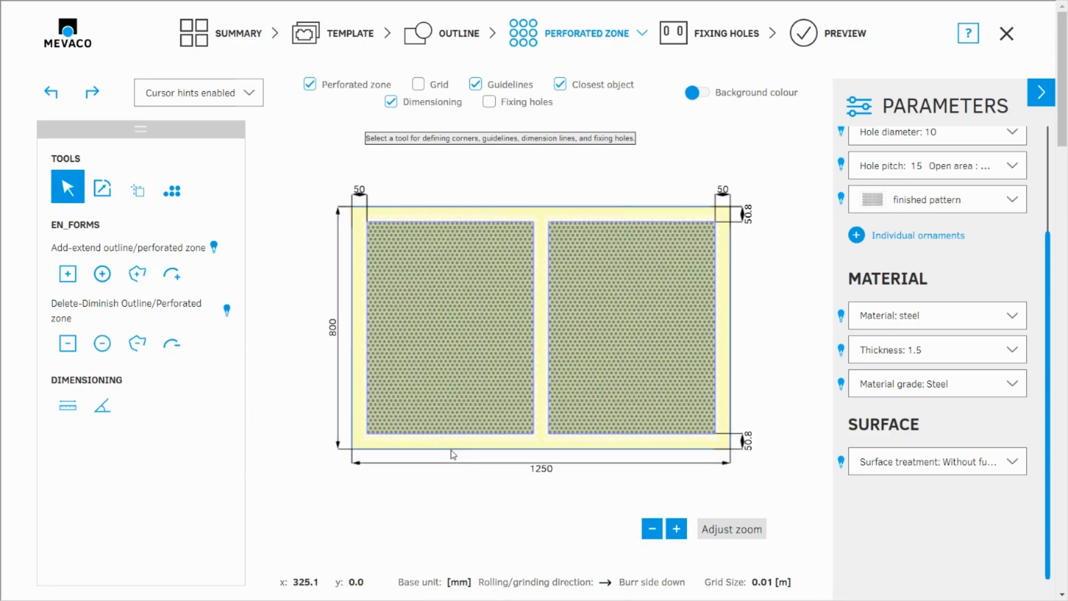
- Cut a 40 × 40 mm notched corner at the upper-left corner of the panel outline
scroll(366, 217, "up", 1)
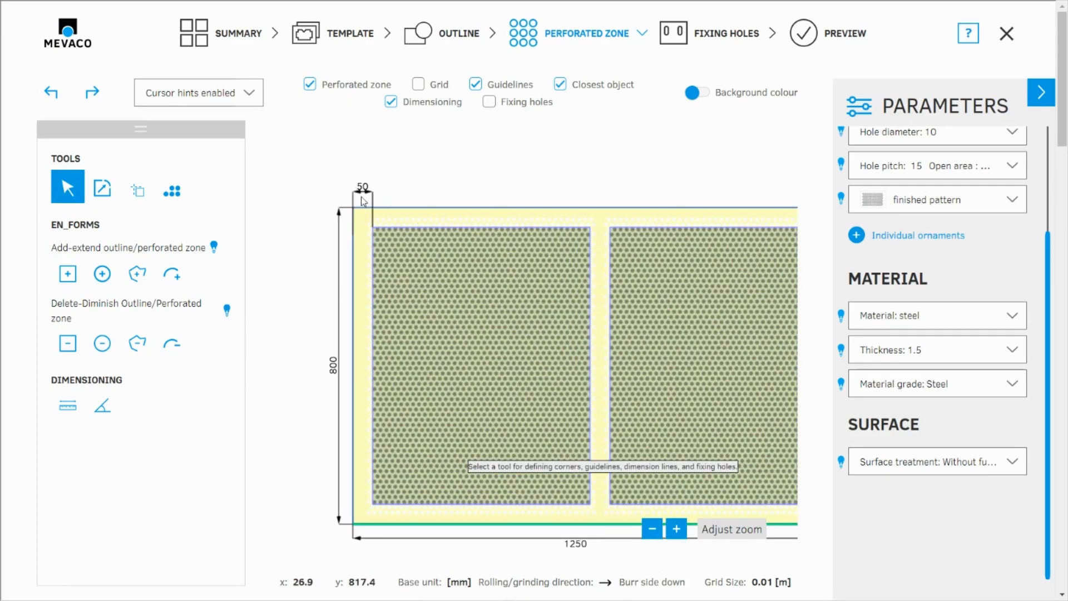
scroll(363, 201, "up", 2)
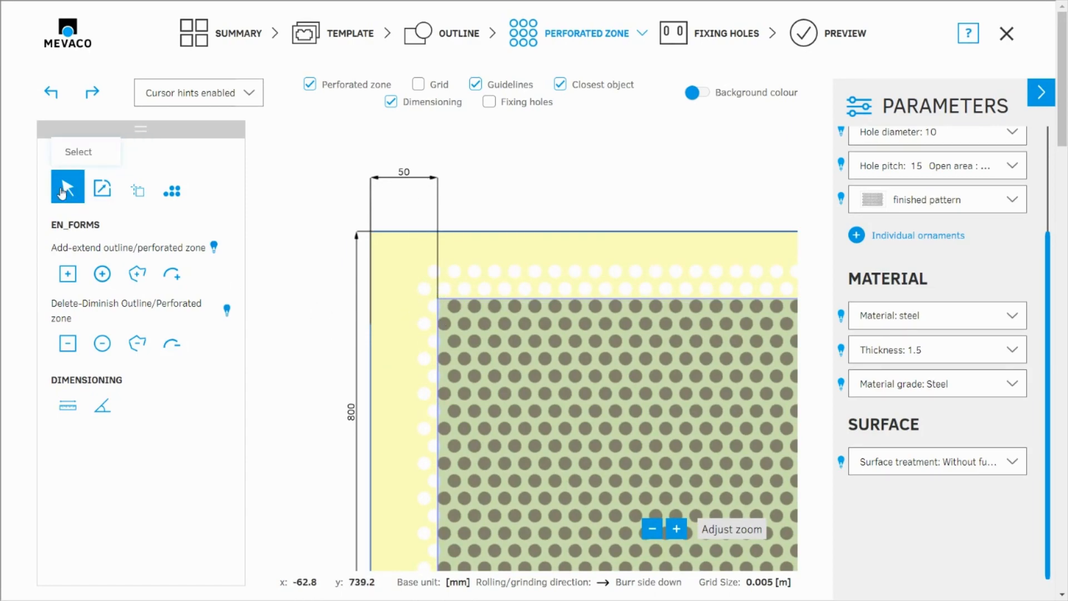
left_click(103, 190)
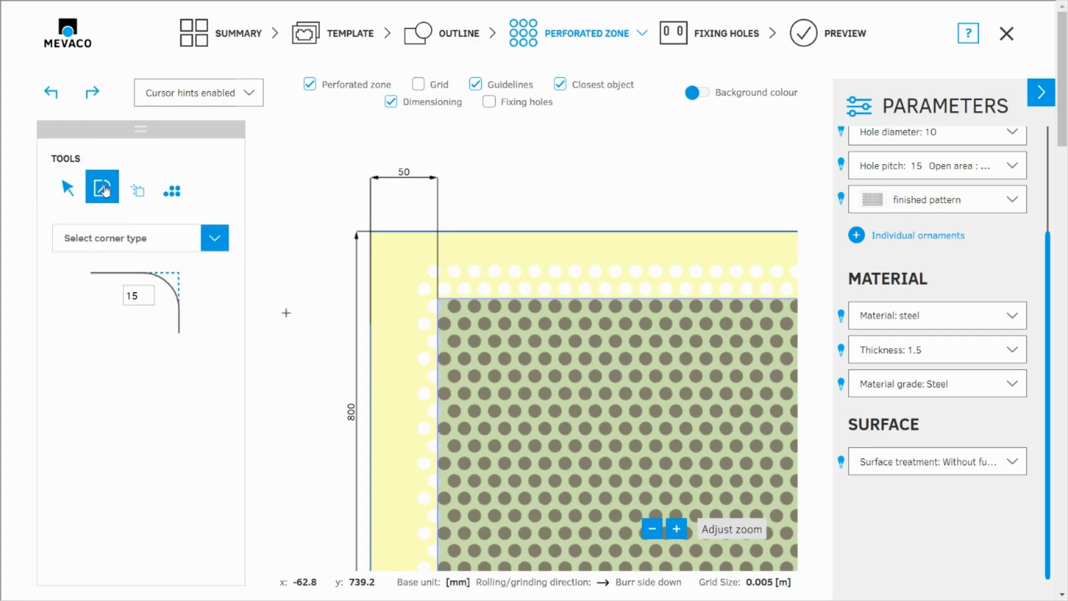
left_click(126, 239)
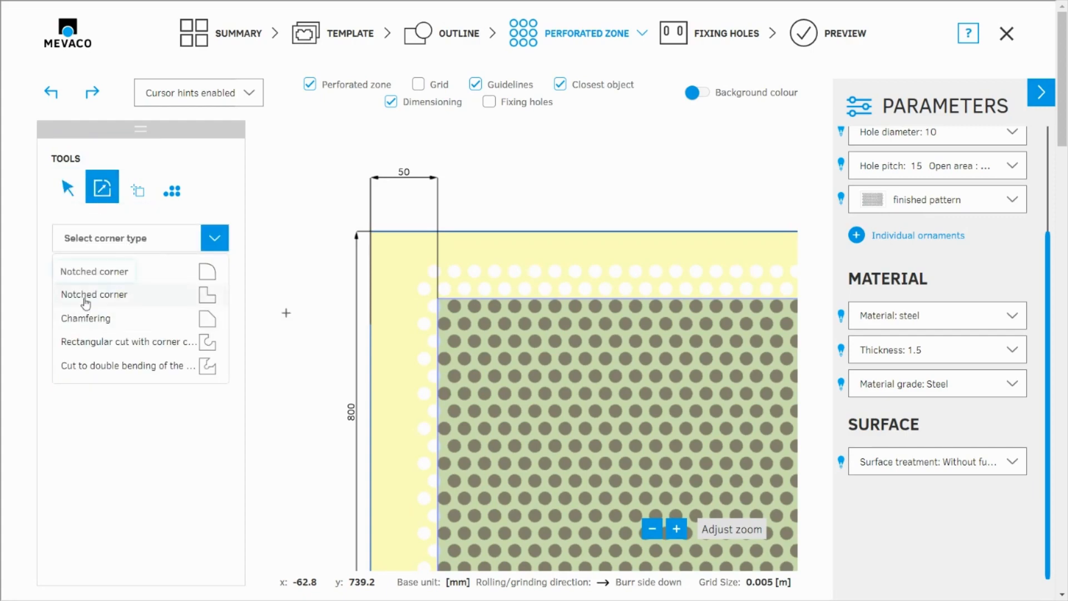
left_click(84, 296)
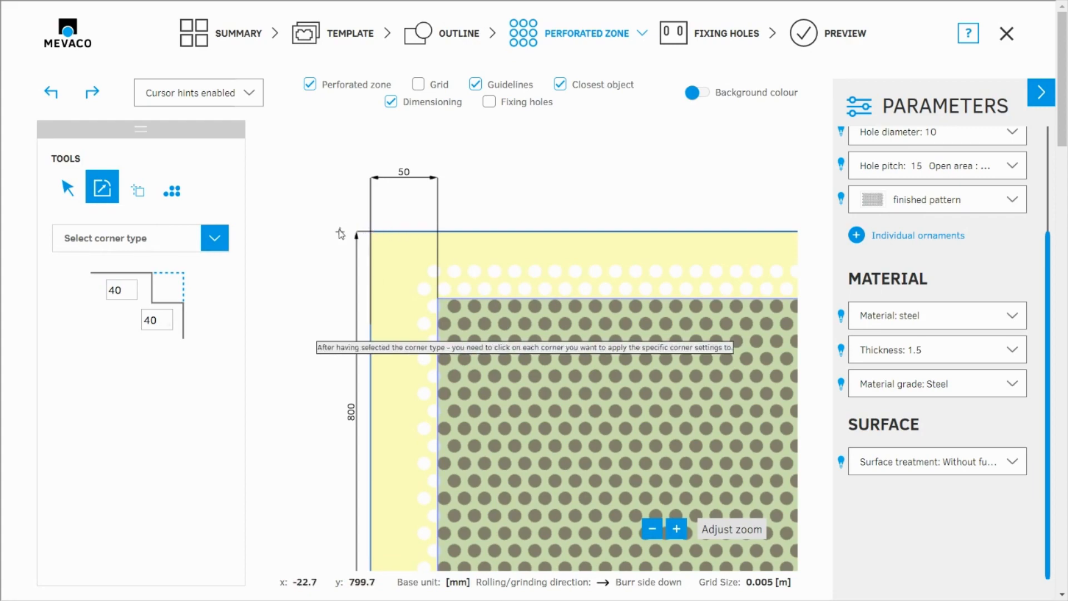
scroll(407, 243, "up", 4)
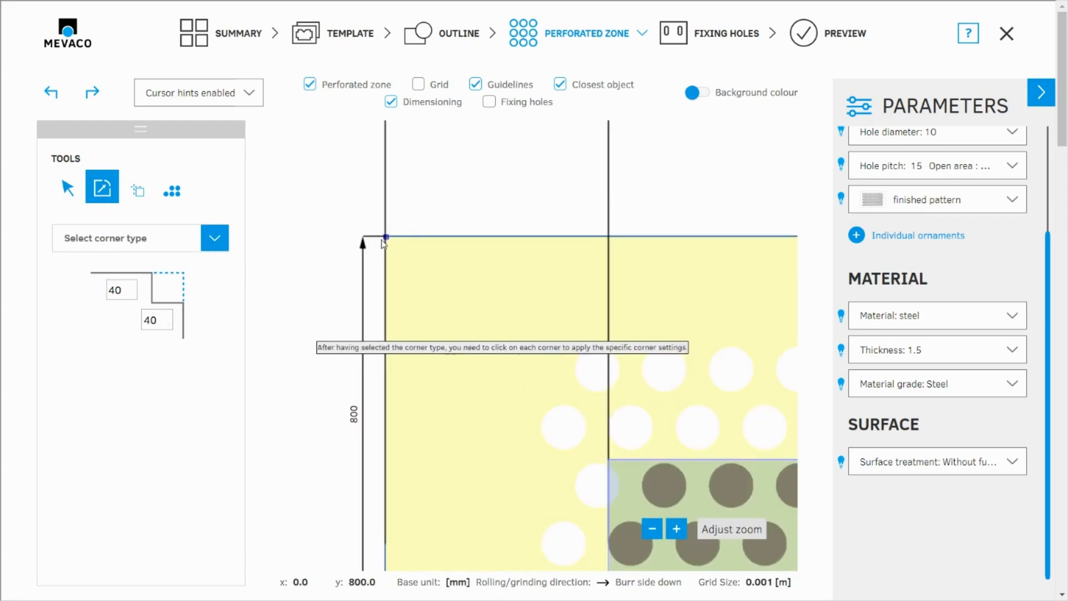
scroll(388, 239, "up", 1)
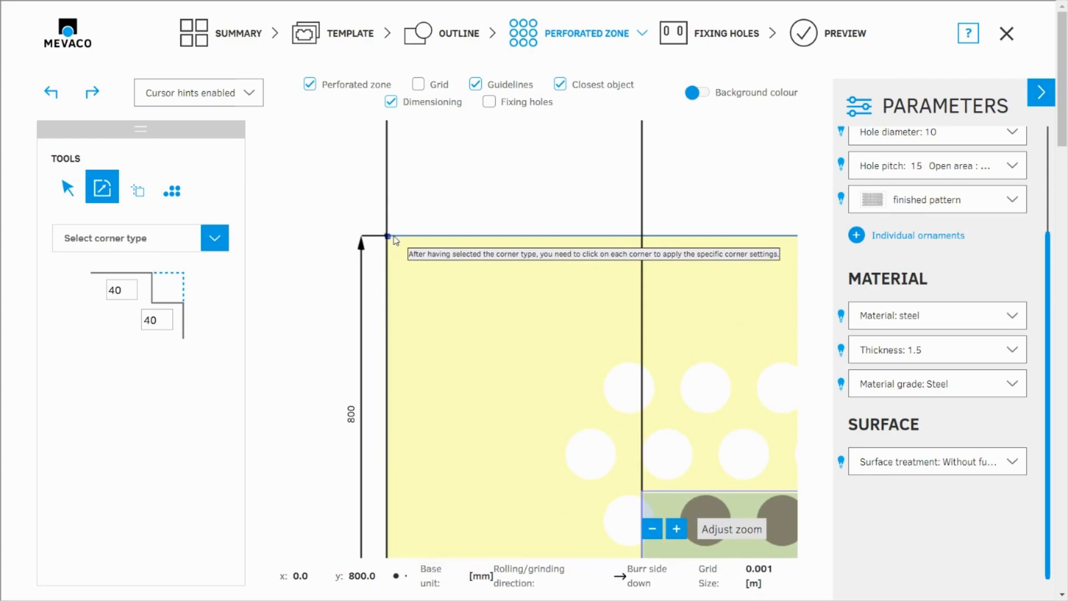
left_click(389, 237)
scroll(341, 235, "down", 1)
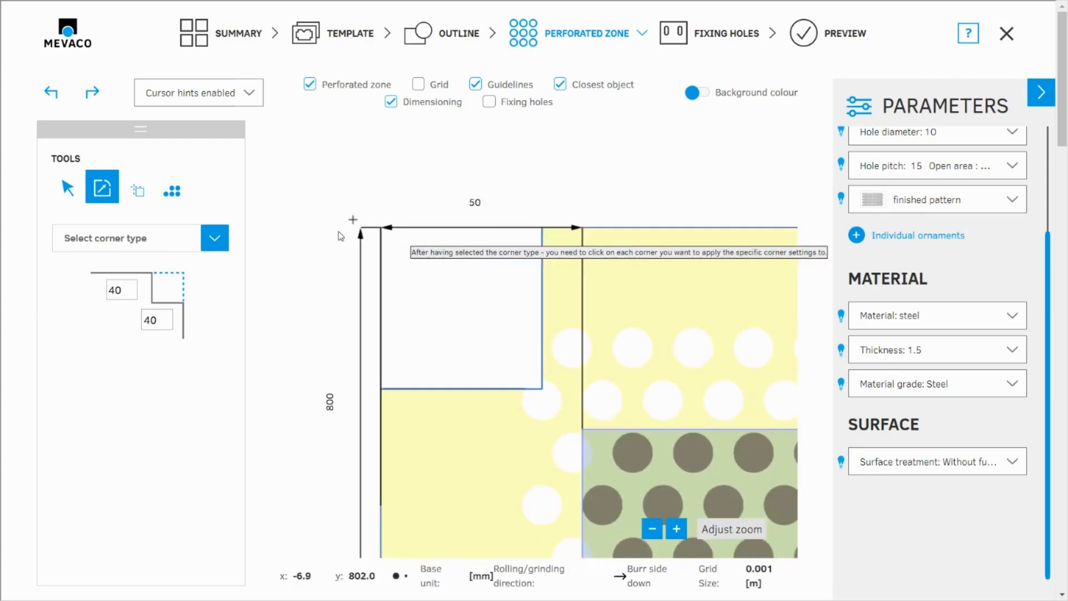
- Try cutting a 100 × 100 mm notched corner at the upper-right corner of the panel outline
left_click(111, 291)
left_click_drag(112, 289, 103, 294)
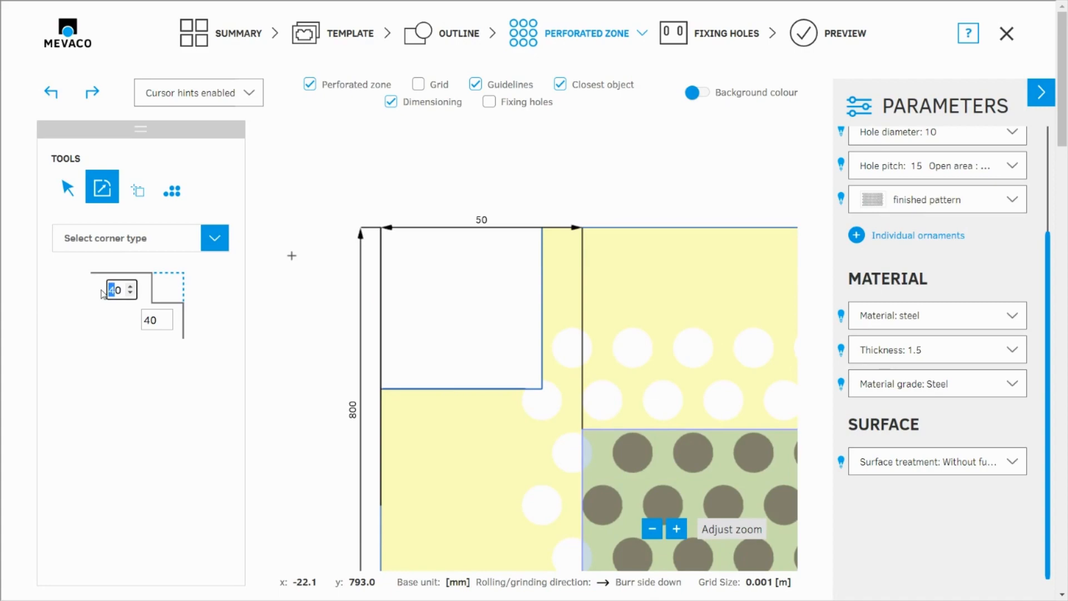
left_click(166, 327)
left_click_drag(165, 326, 105, 315)
type("1")
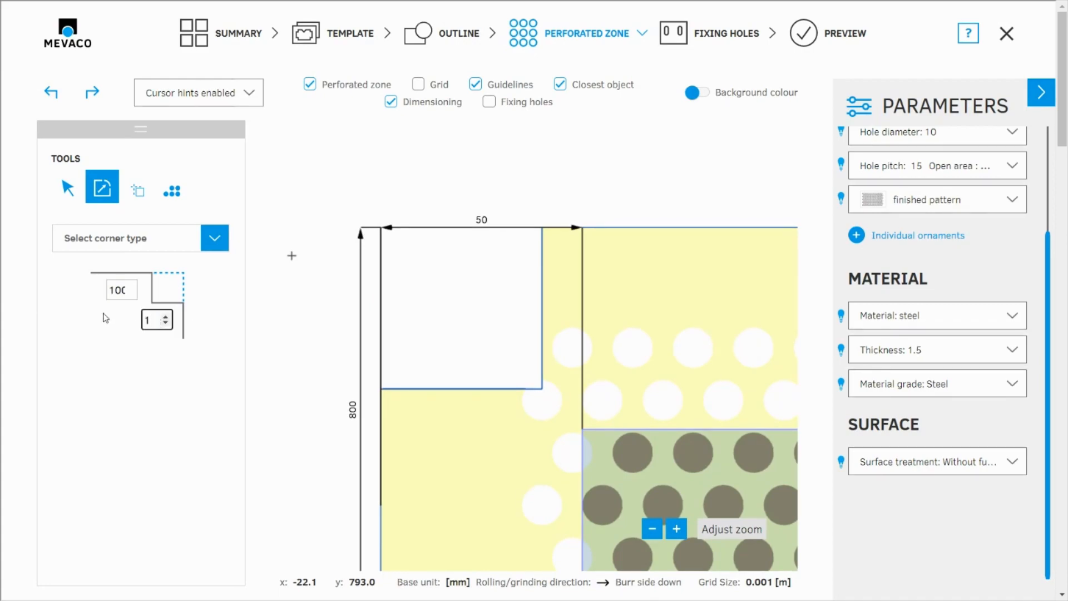
type("00")
scroll(333, 268, "down", 4)
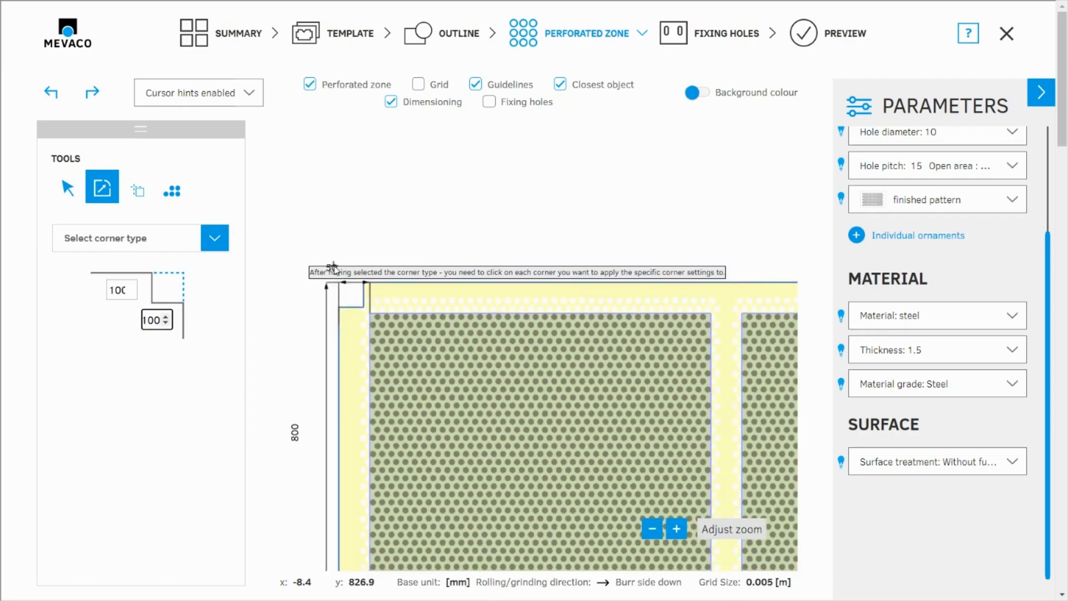
scroll(332, 268, "down", 4)
scroll(668, 253, "up", 5)
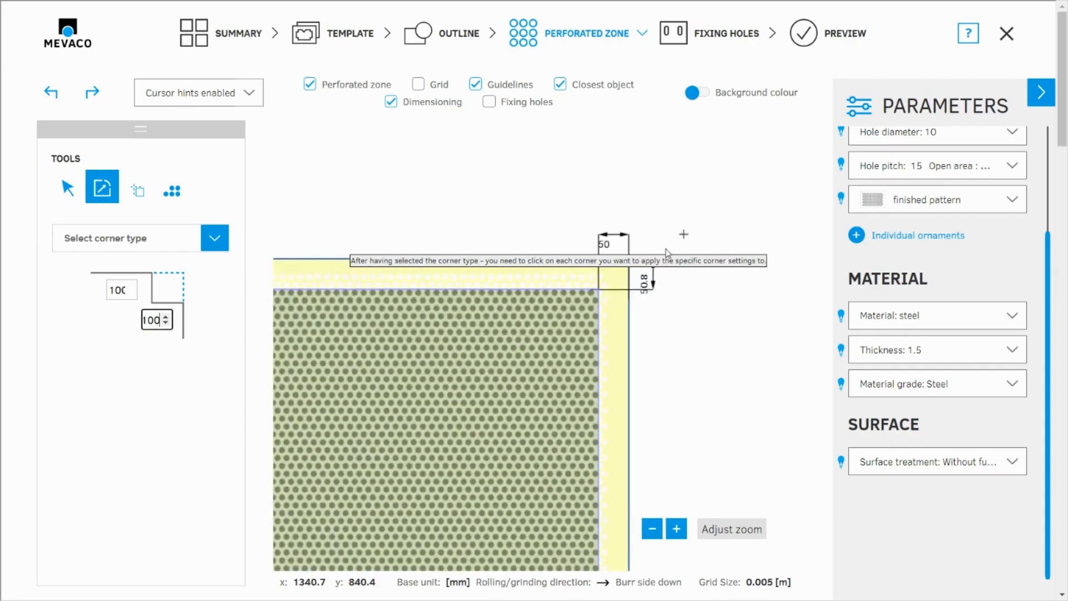
scroll(668, 253, "up", 5)
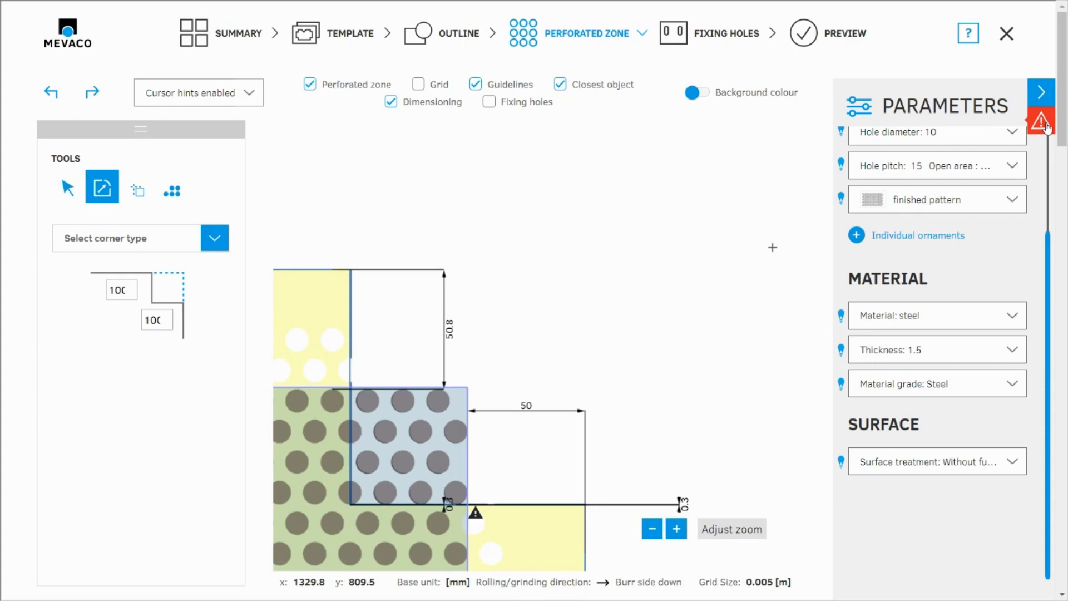
- Examine the error details for the 100 × 100 mm notch at the upper-right corner and undo the notch
left_click(1045, 97)
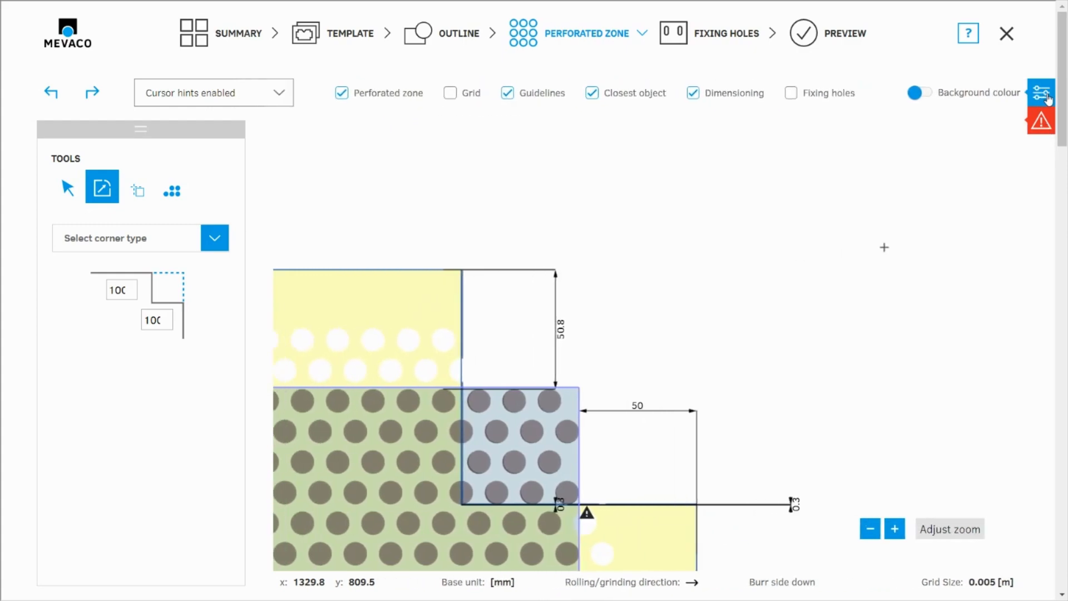
left_click(1048, 97)
left_click(1043, 126)
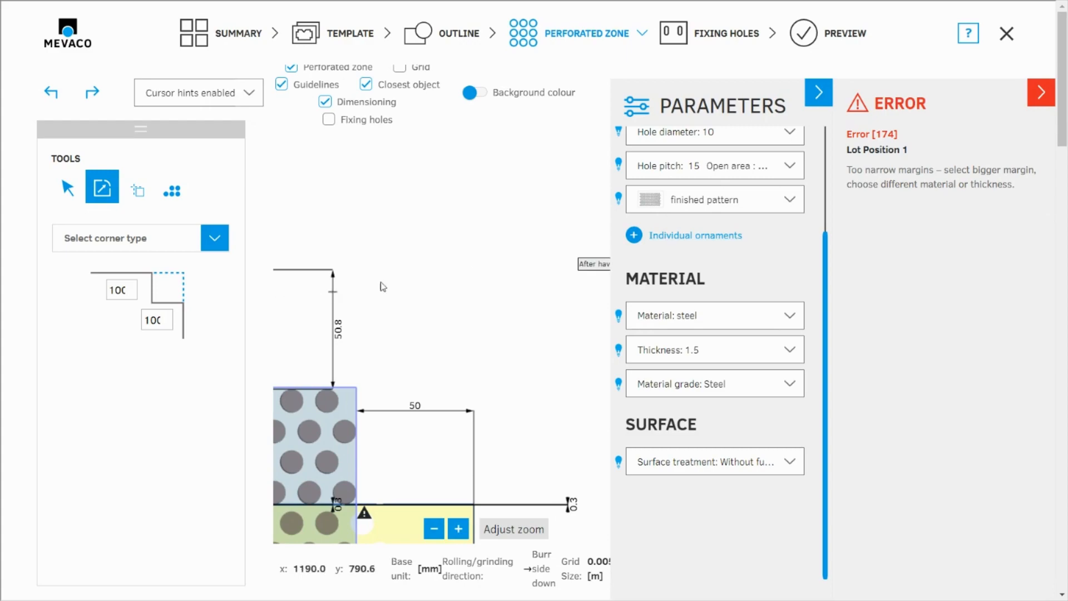
scroll(561, 225, "down", 2)
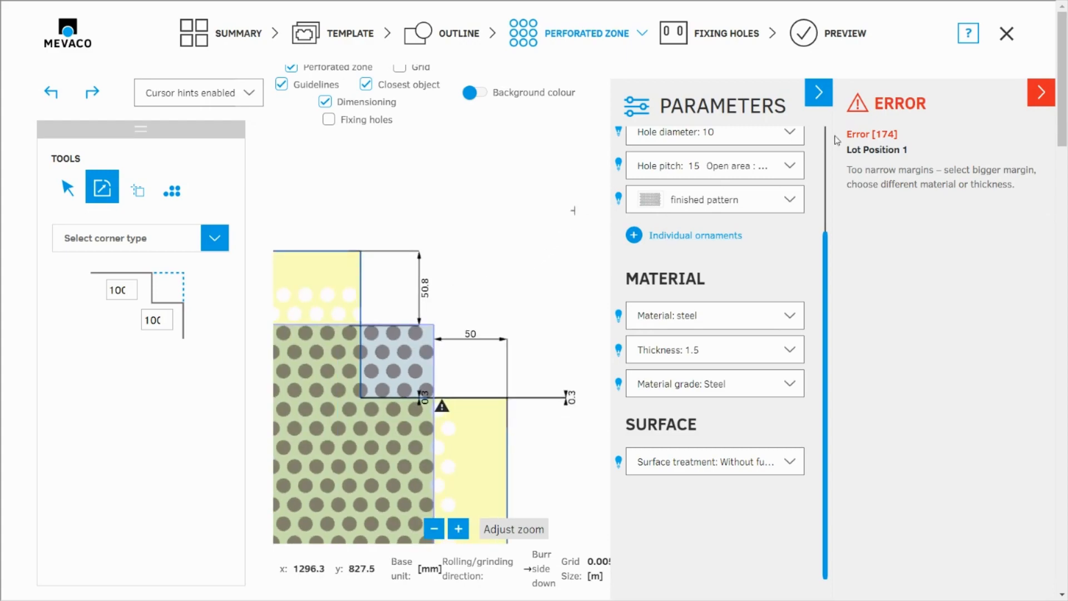
left_click(819, 93)
scroll(687, 231, "down", 2)
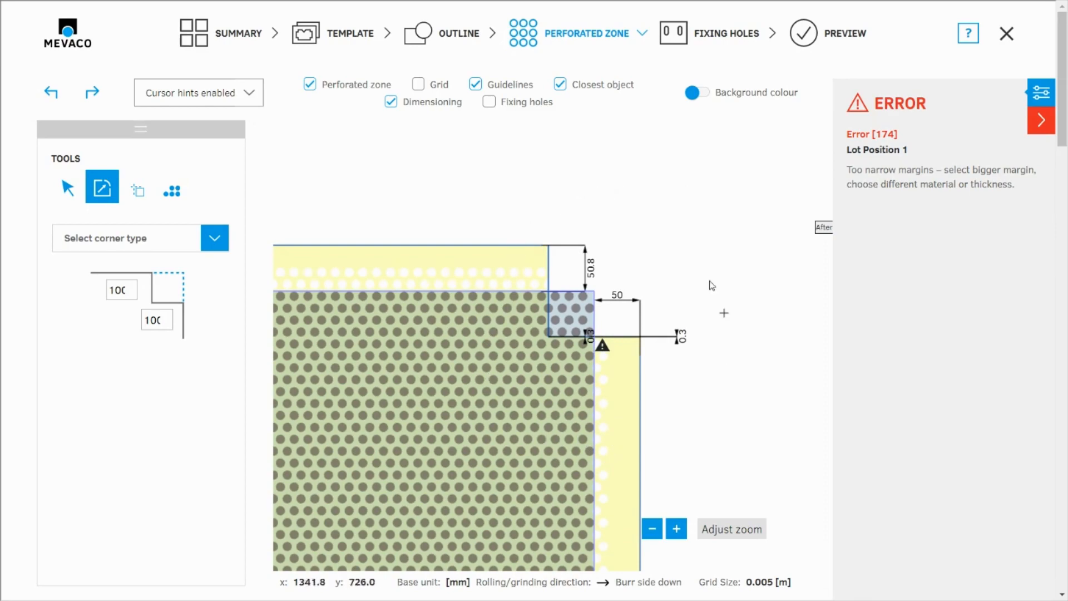
scroll(619, 219, "down", 1)
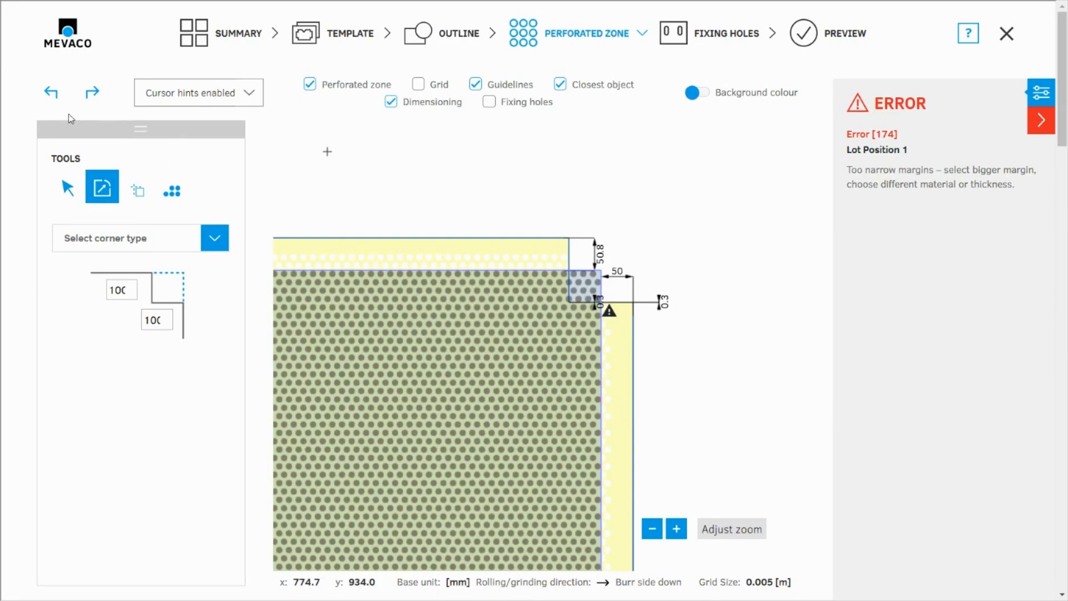
left_click(46, 96)
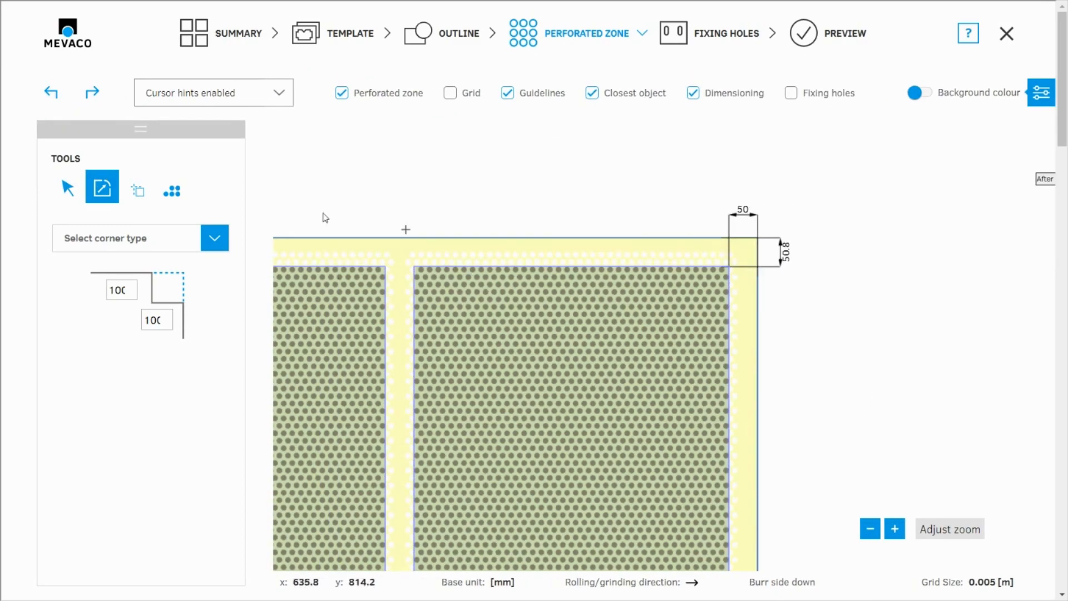
- Set both notch dimensions to 40 mm and cut the notched corner at the panel outline's upper-right corner
double_click(110, 290)
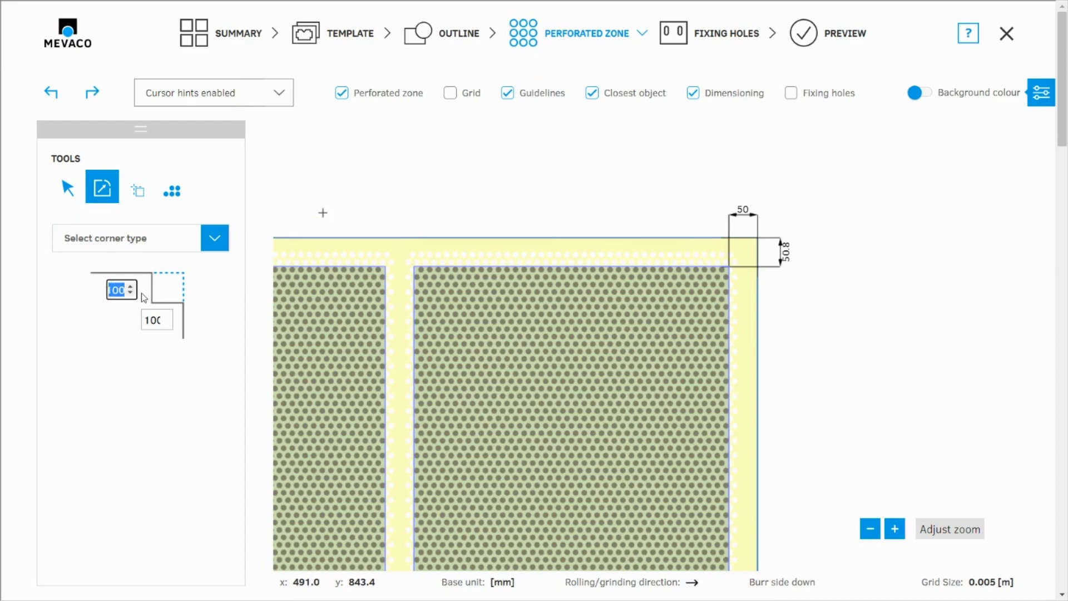
type("40")
double_click(148, 320)
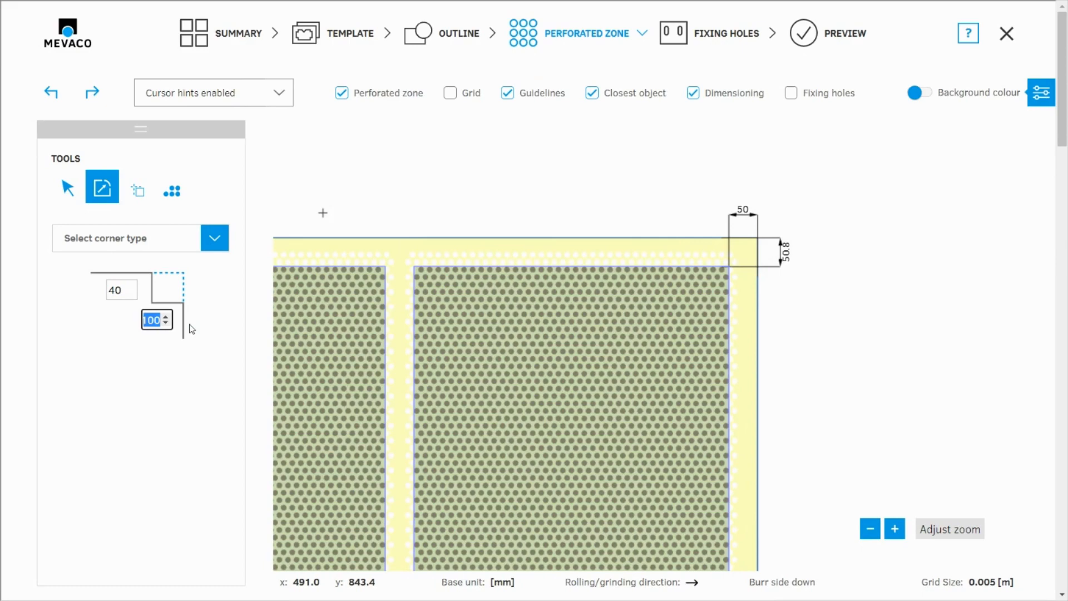
type("40")
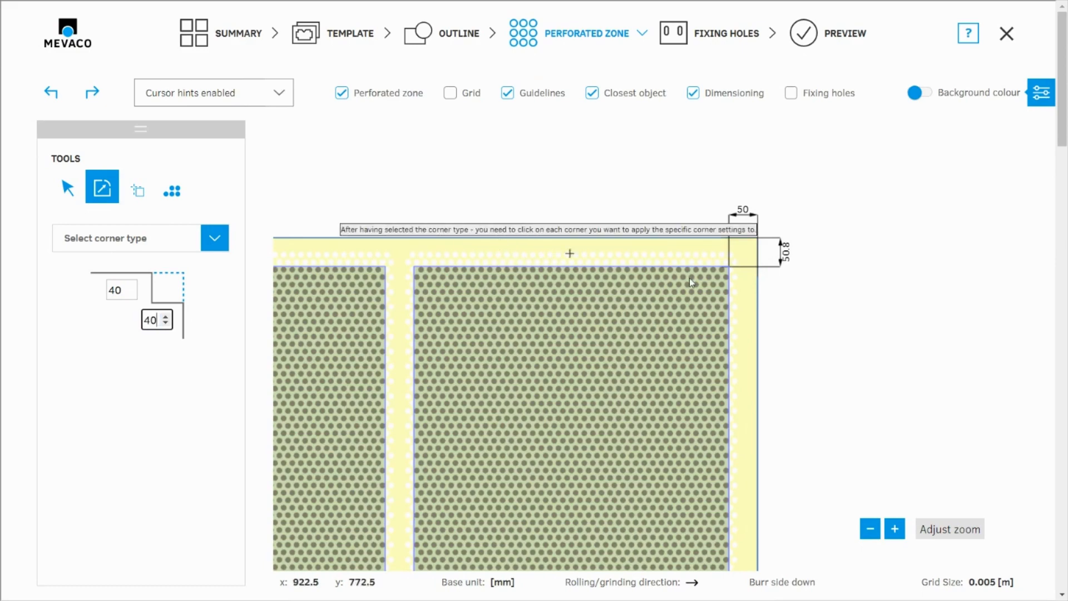
scroll(760, 244, "up", 3)
scroll(759, 244, "up", 3)
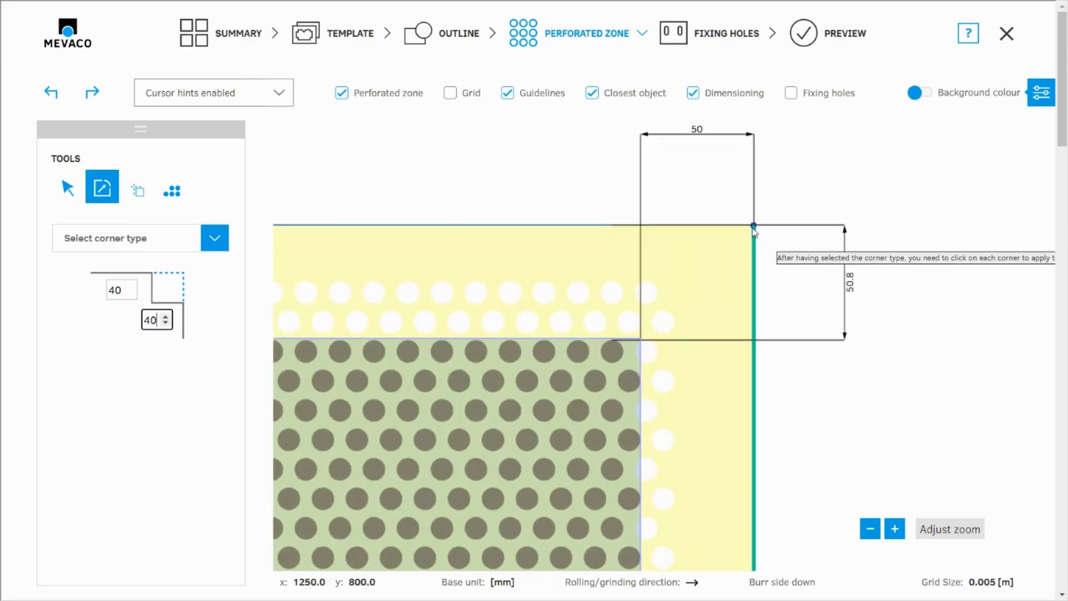
left_click(754, 226)
- Cut the same 40 × 40 mm notch at the lower-right and lower-left corners of the panel outline
scroll(799, 191, "down", 3)
scroll(784, 222, "down", 4)
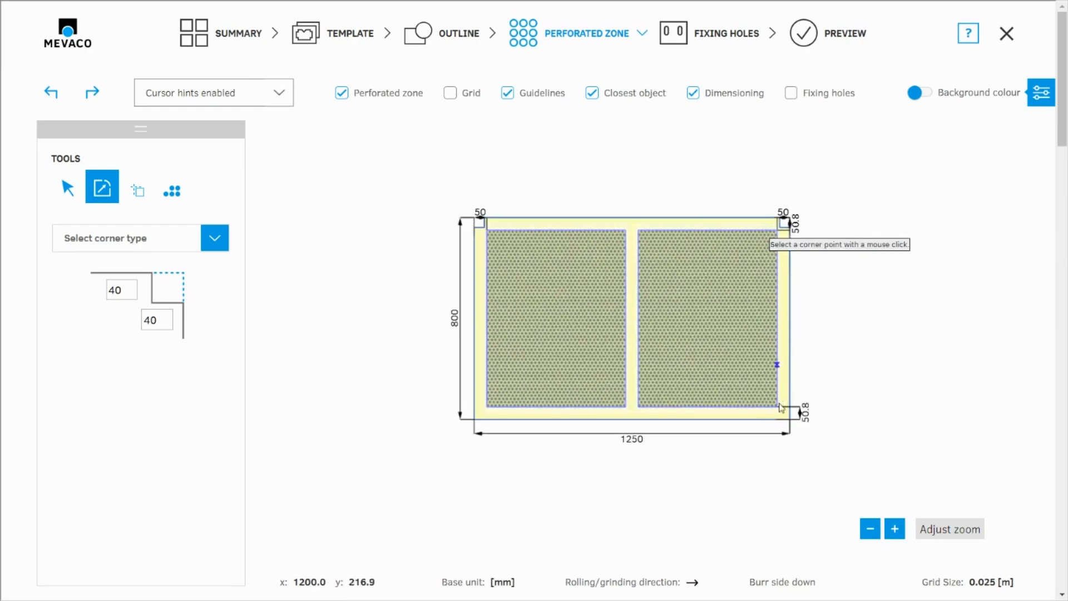
scroll(766, 390, "up", 5)
left_click(763, 379)
scroll(767, 382, "down", 5)
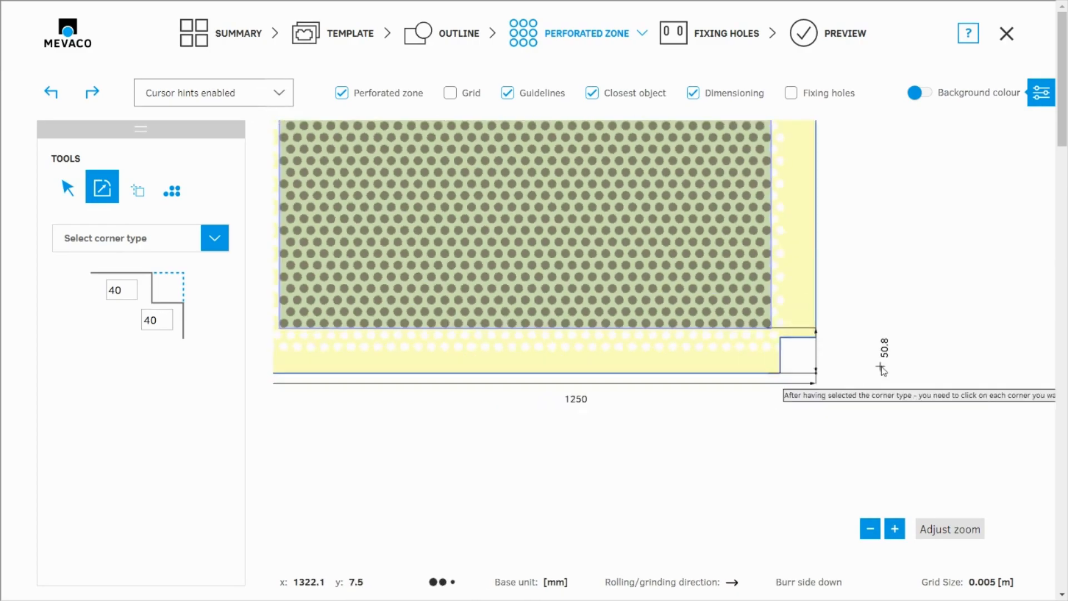
scroll(452, 370, "up", 5)
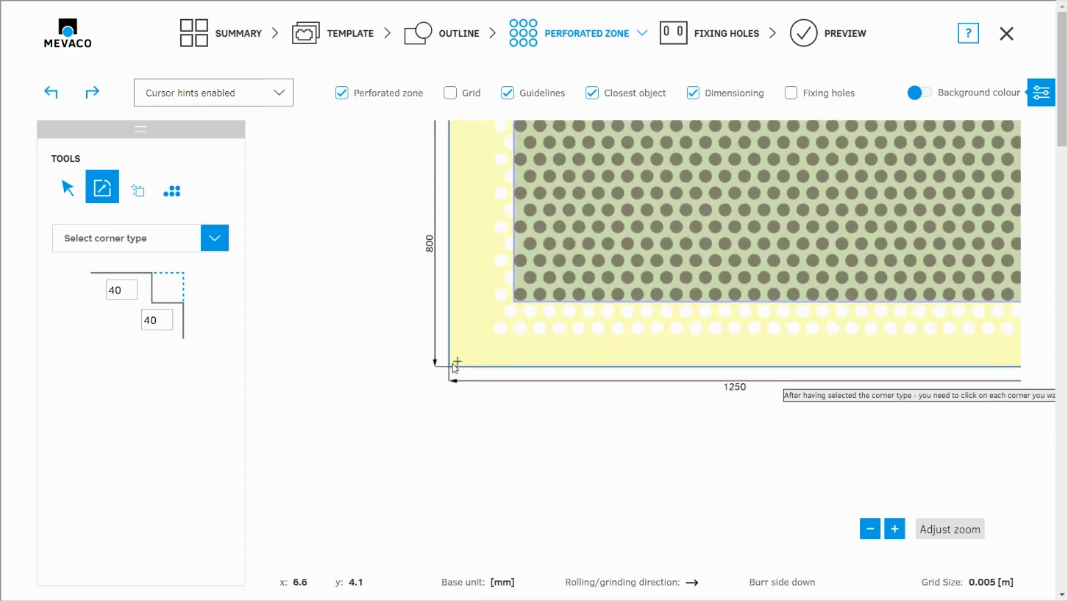
left_click(449, 368)
scroll(412, 463, "down", 5)
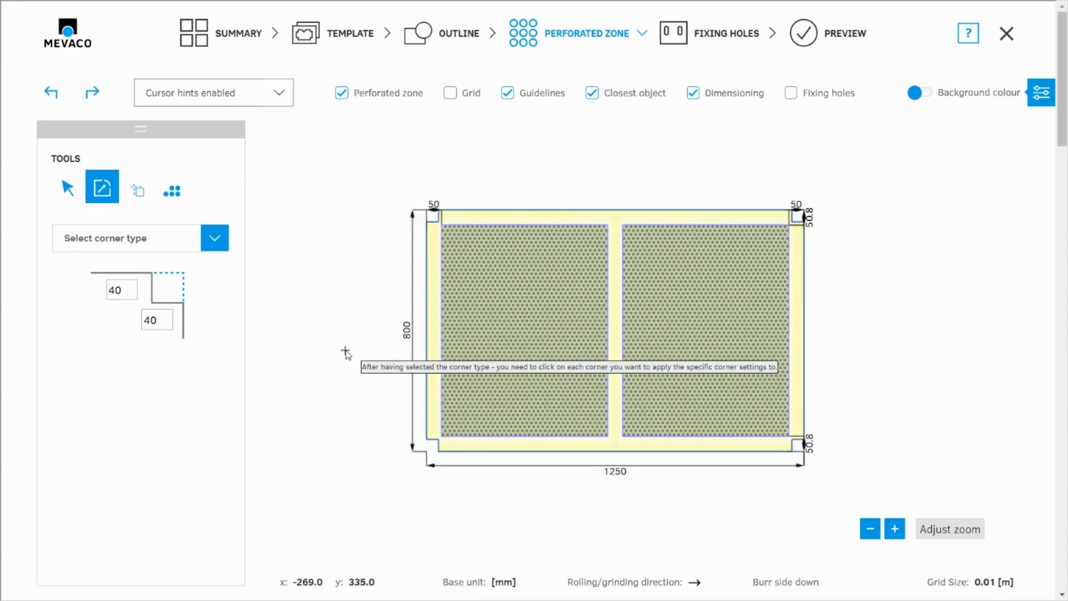
- Dimension the width of the upper-left corner notch, placing the dimension line just below the notch
left_click(62, 195)
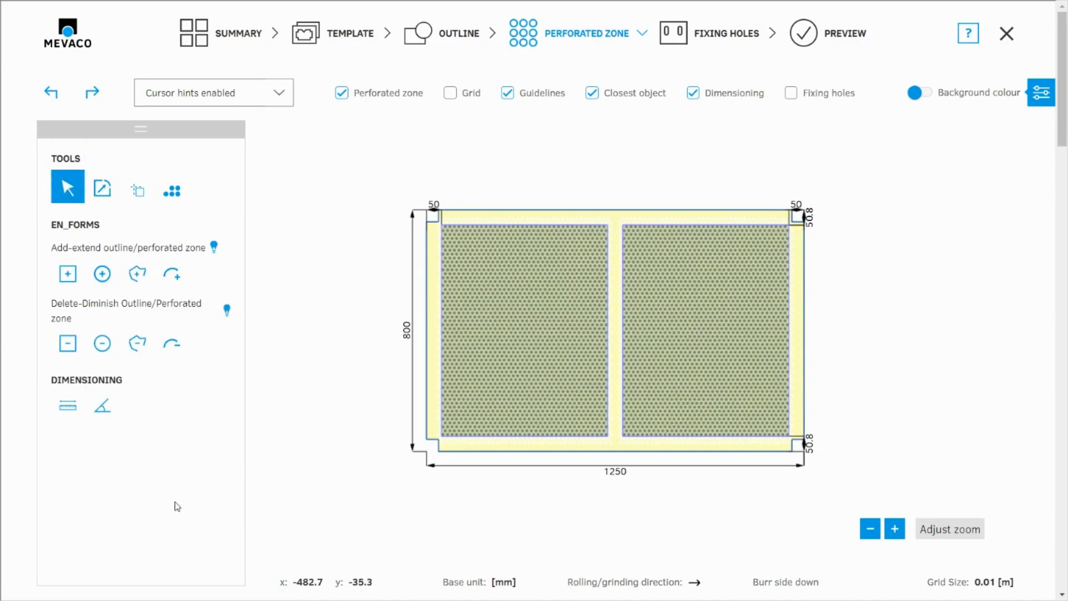
scroll(370, 186, "up", 2)
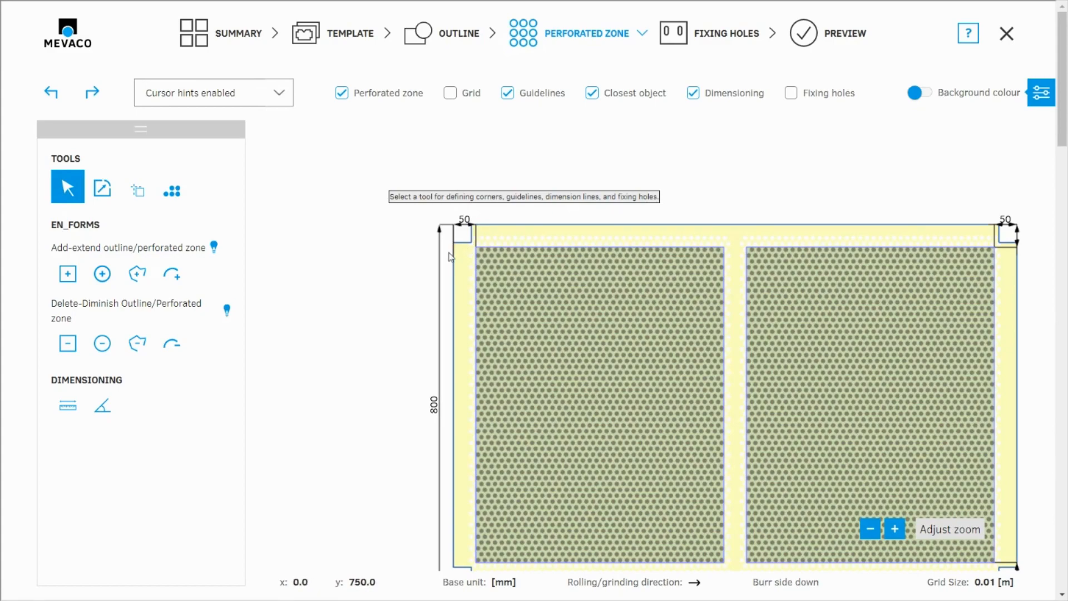
scroll(454, 253, "up", 5)
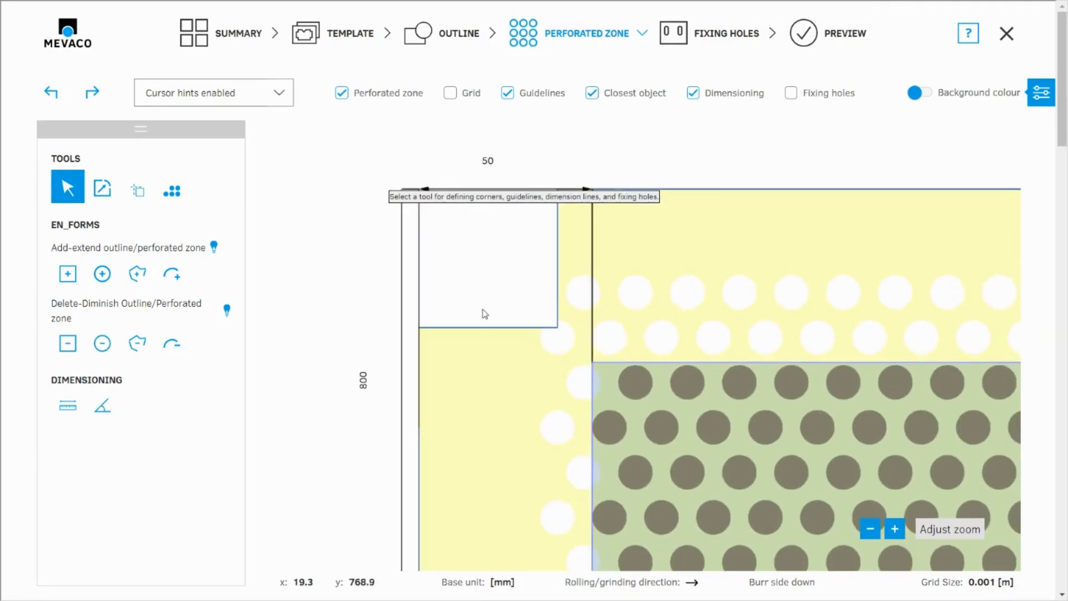
scroll(432, 351, "up", 2)
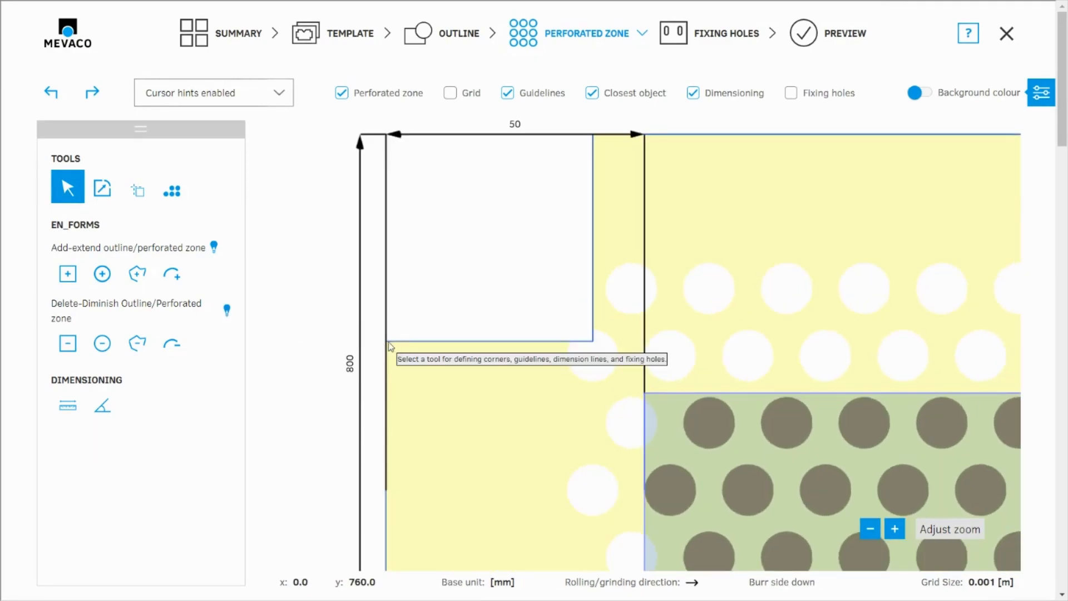
left_click(75, 403)
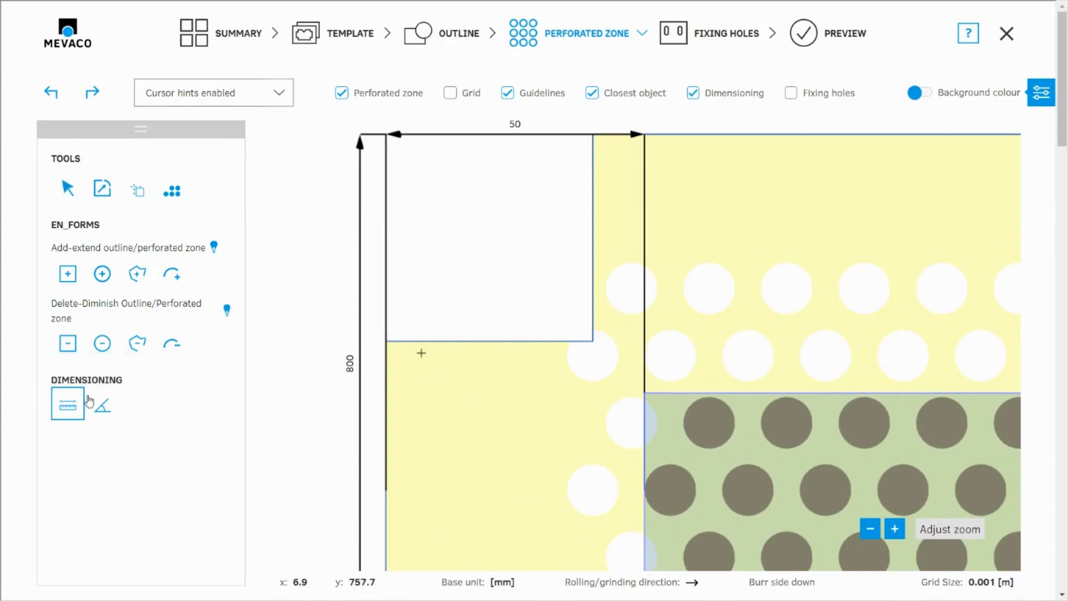
left_click(385, 341)
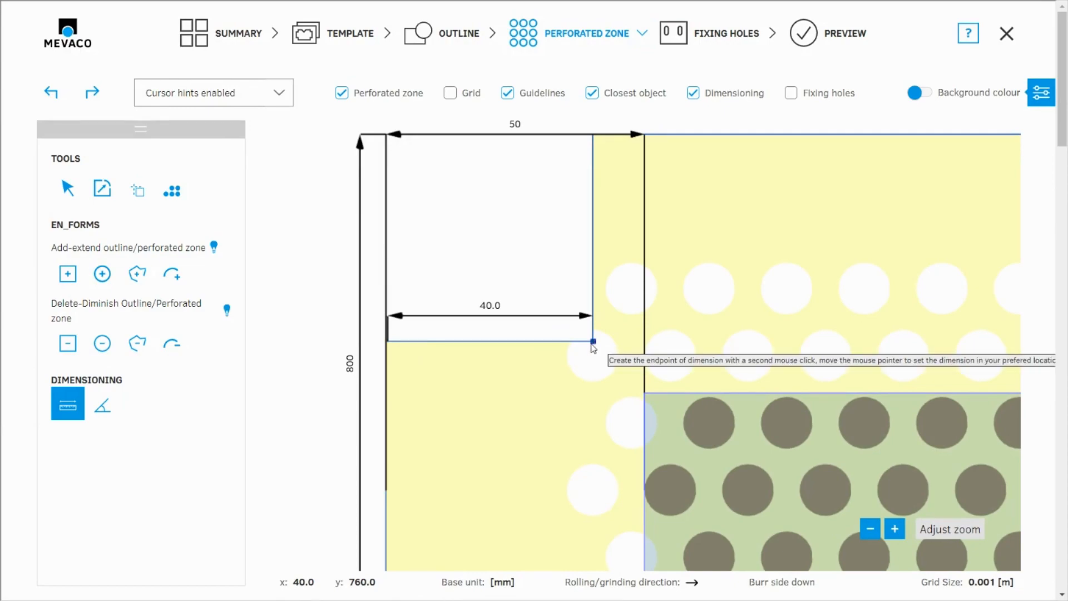
left_click(591, 345)
scroll(525, 320, "down", 3)
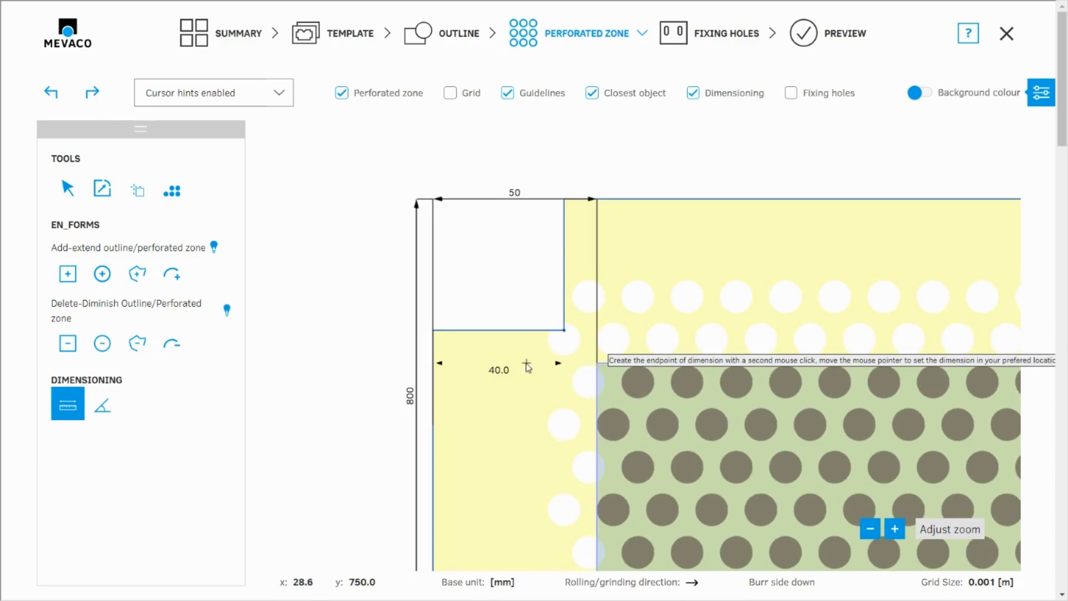
left_click(527, 401)
scroll(358, 319, "down", 4)
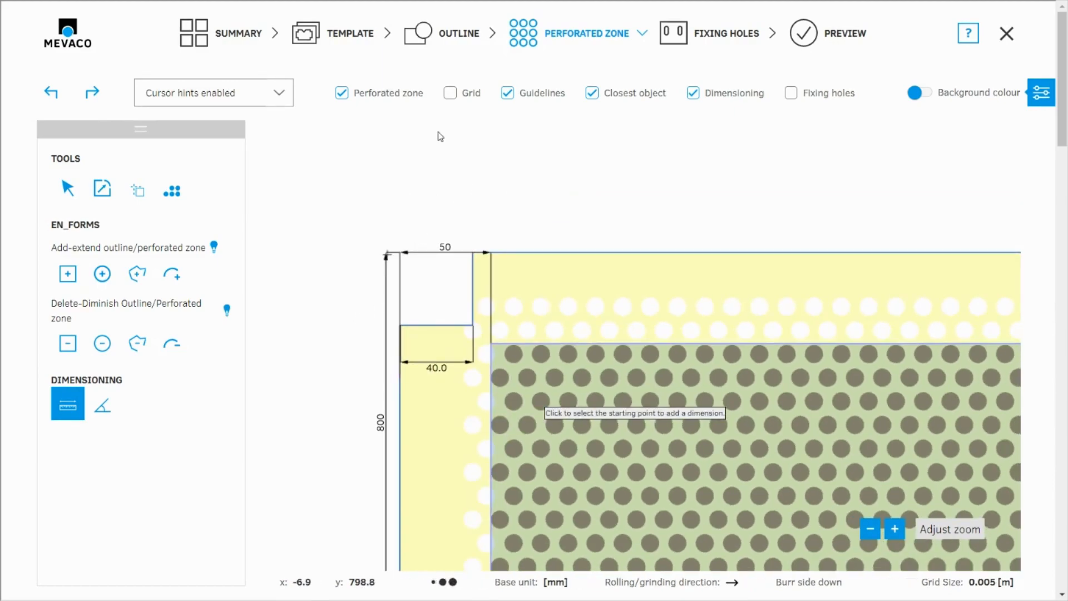
- Dimension the gap between the two perforated zones, placing the dimension line across the upper part of the gap
scroll(364, 248, "down", 2)
scroll(369, 230, "down", 2)
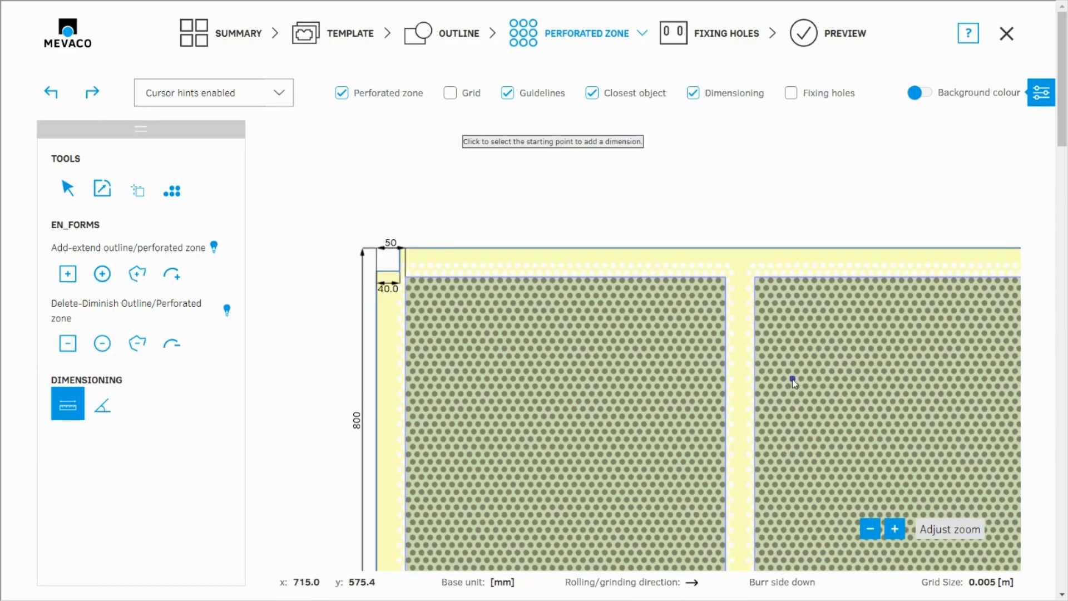
scroll(794, 383, "up", 3)
scroll(742, 355, "up", 3)
scroll(666, 361, "down", 2)
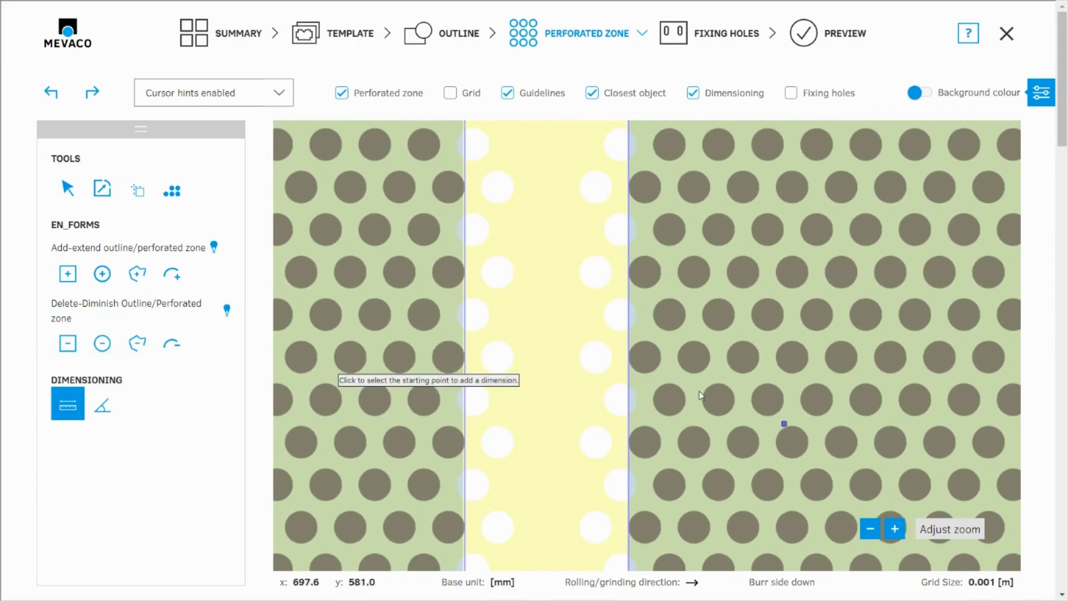
scroll(445, 357, "up", 3)
left_click(445, 357)
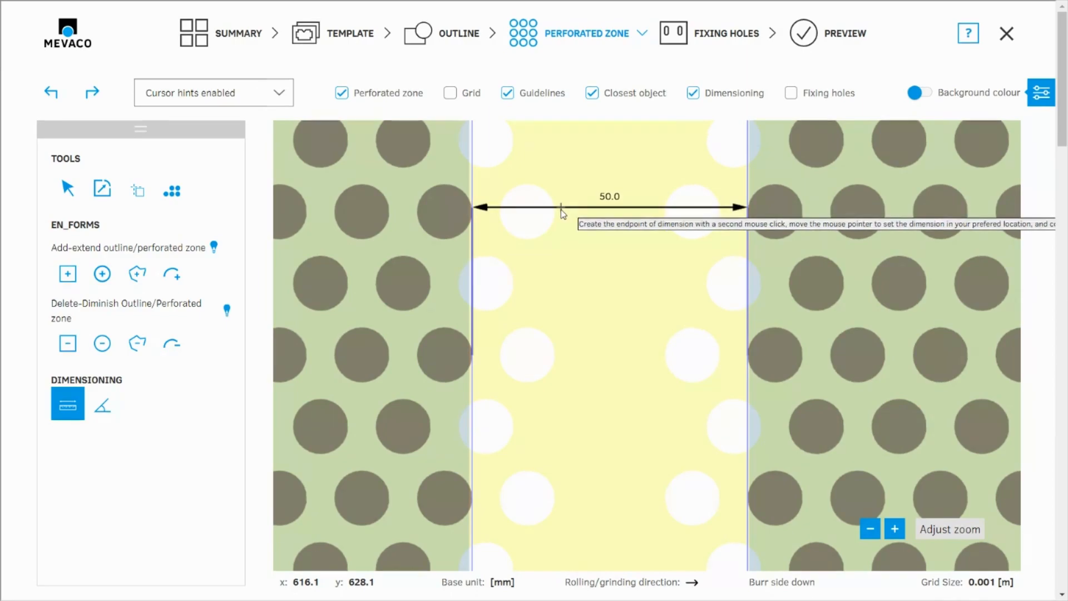
left_click(562, 210)
scroll(608, 445, "down", 5)
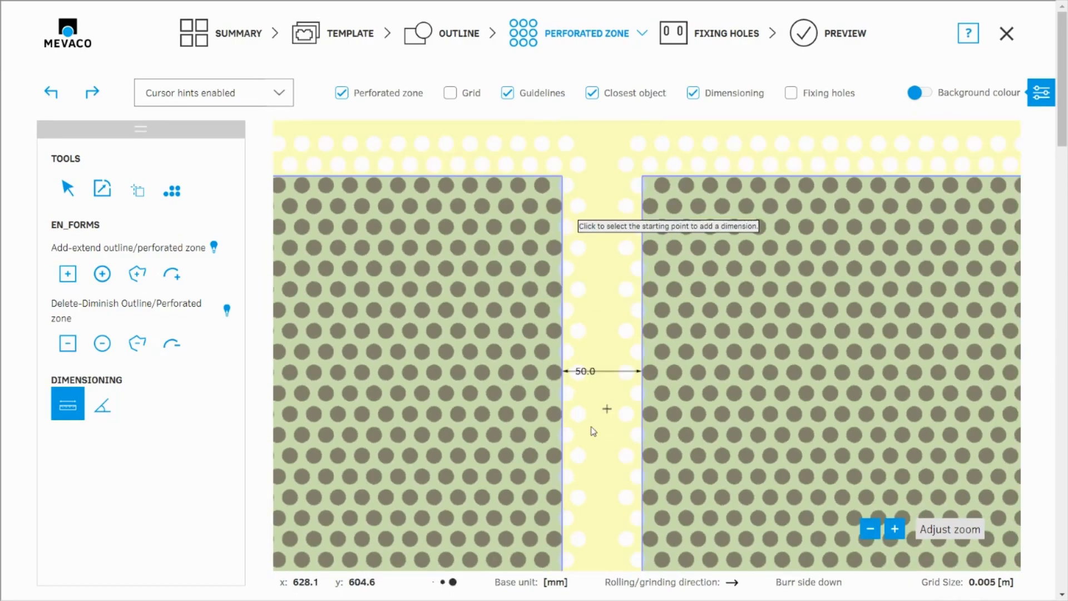
scroll(593, 431, "down", 5)
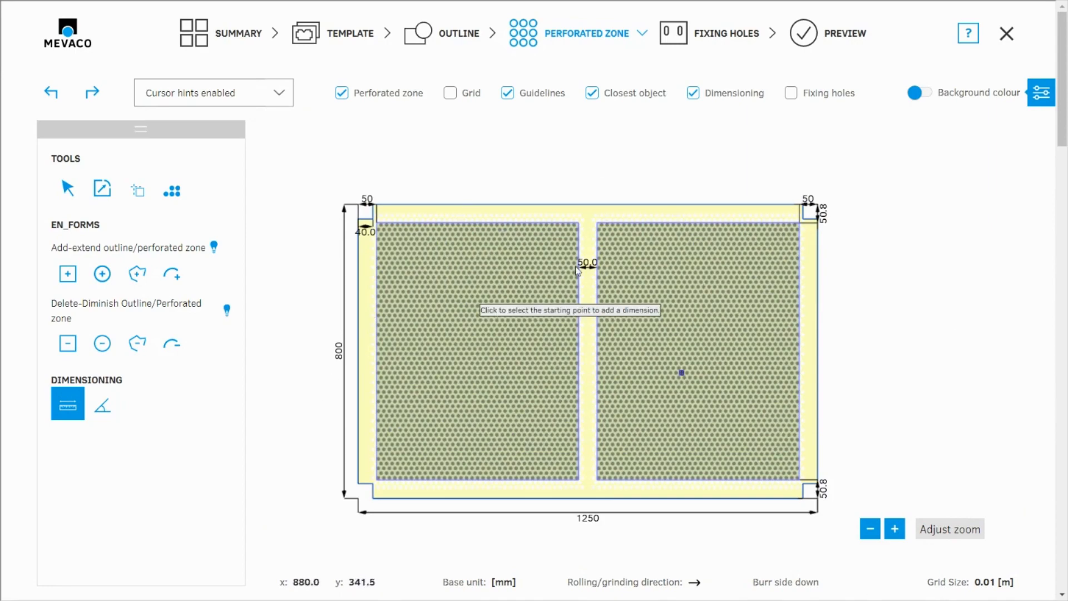
- Check the panel in the preview, then set the number of position 1 to 2 in the summary
left_click(847, 36)
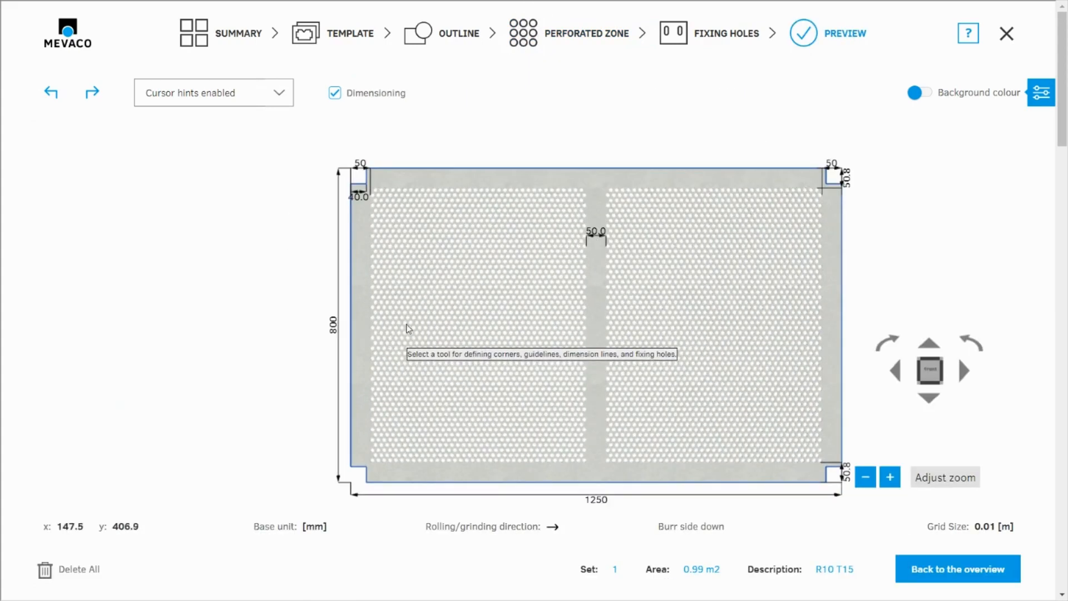
left_click(211, 34)
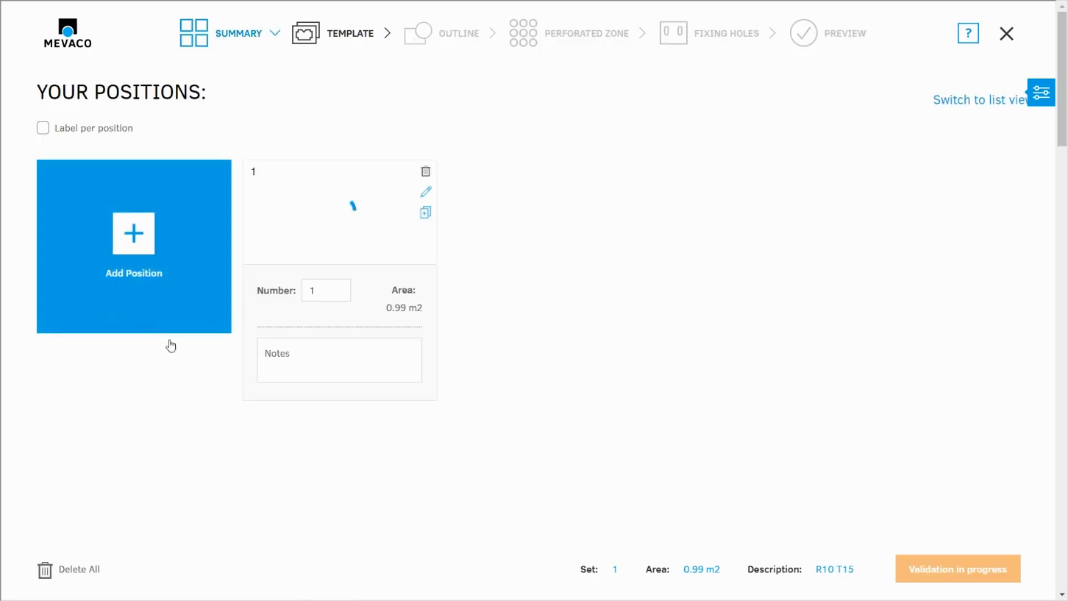
left_click(322, 294)
type("2")
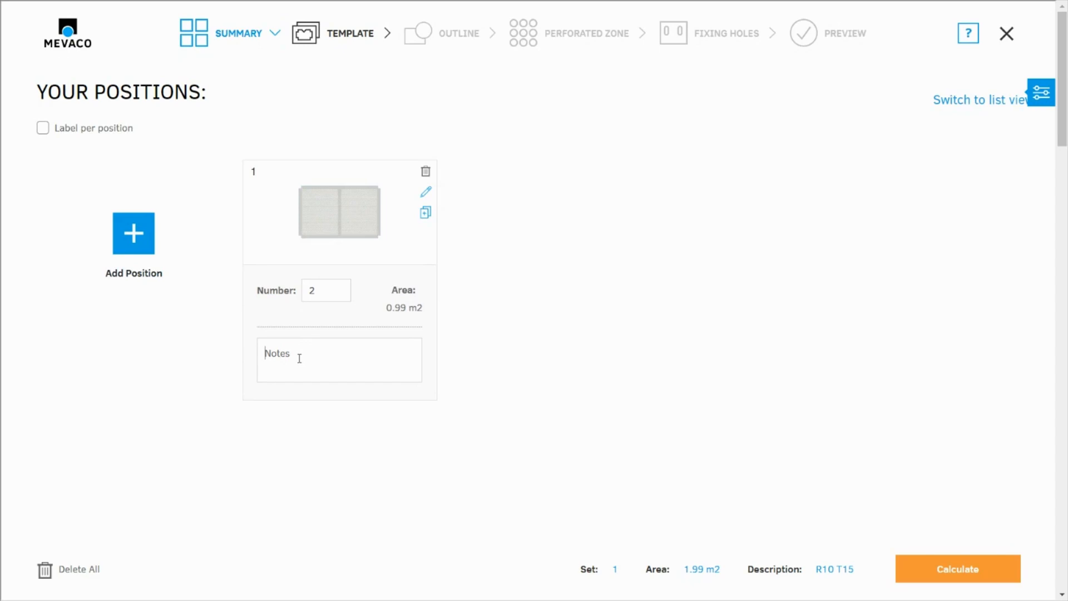
- Add the note "Balcony A1" to position 1 and enable labelling per position
type("Balcony A1")
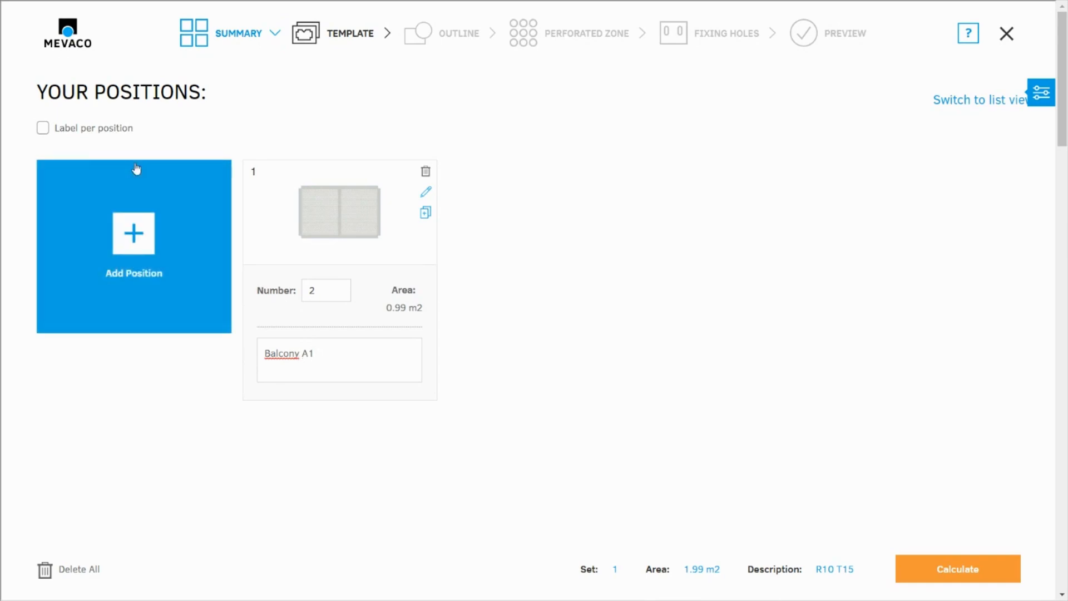
left_click(47, 131)
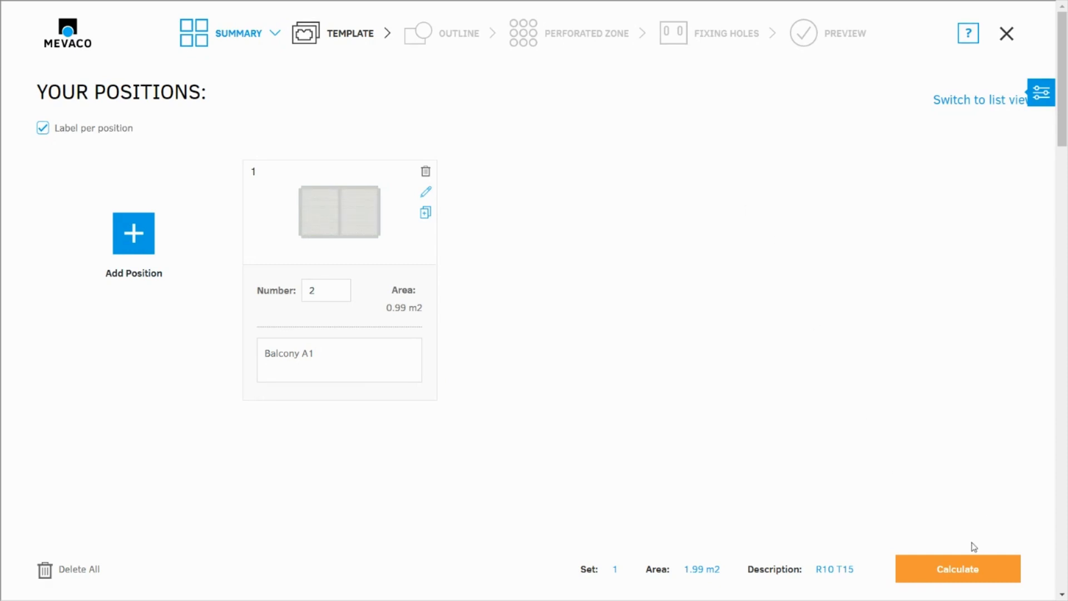
- Calculate the configured panel order and review its item, price and dispatch details in the shopping cart
left_click(958, 576)
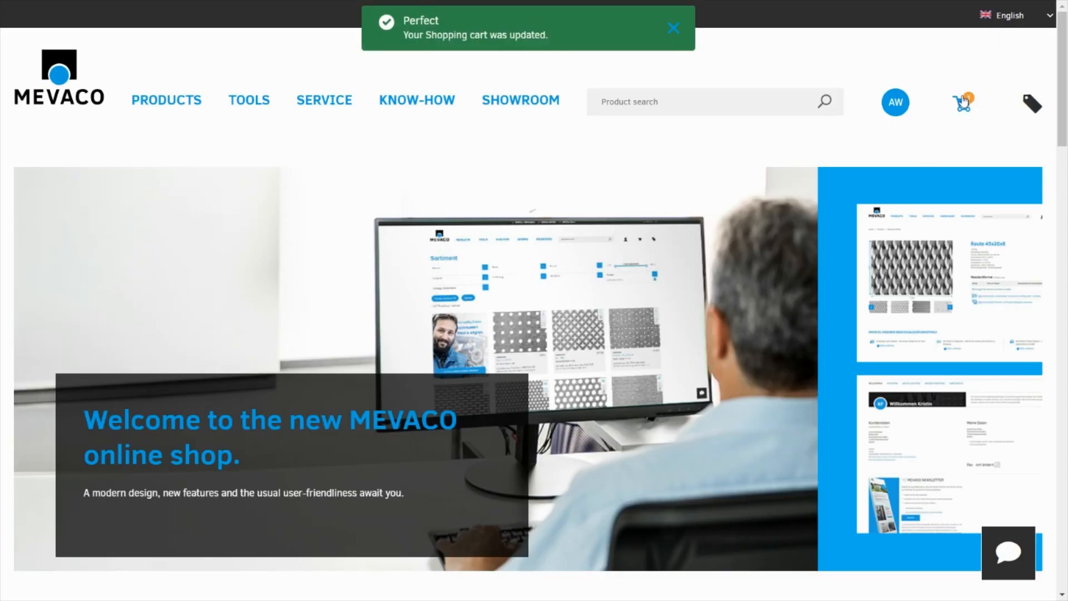
left_click(966, 107)
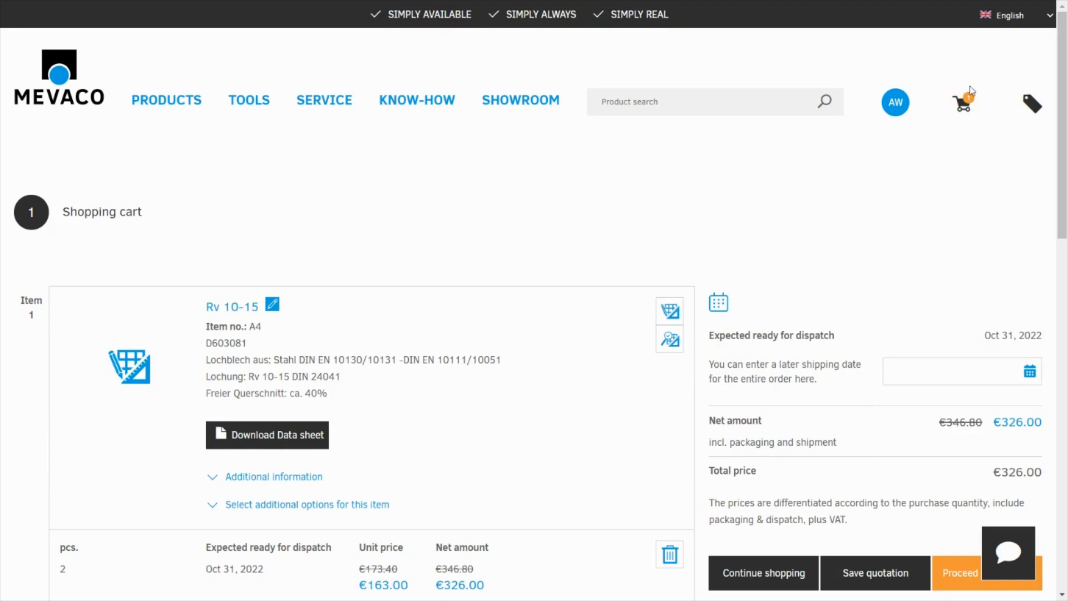
scroll(669, 237, "down", 3)
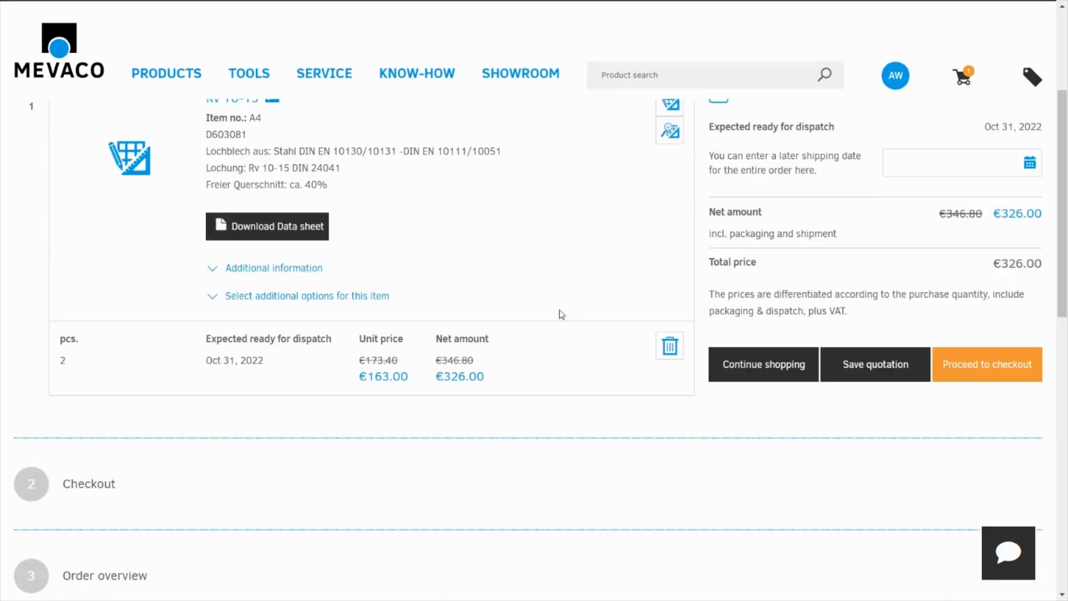
scroll(612, 427, "up", 2)
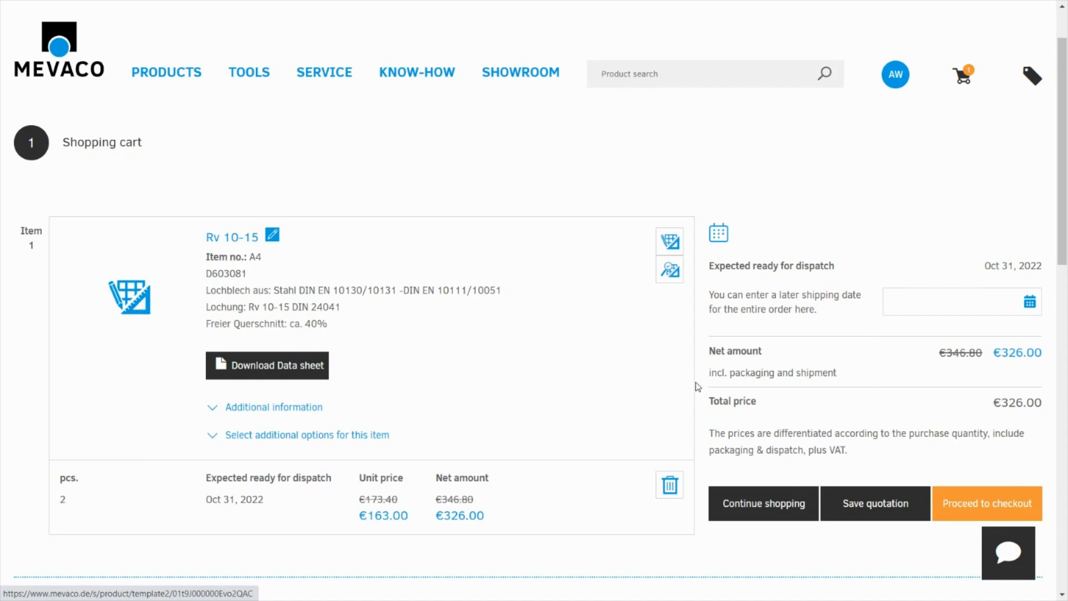
- Proceed to checkout and enter the company's internal order number
left_click(993, 509)
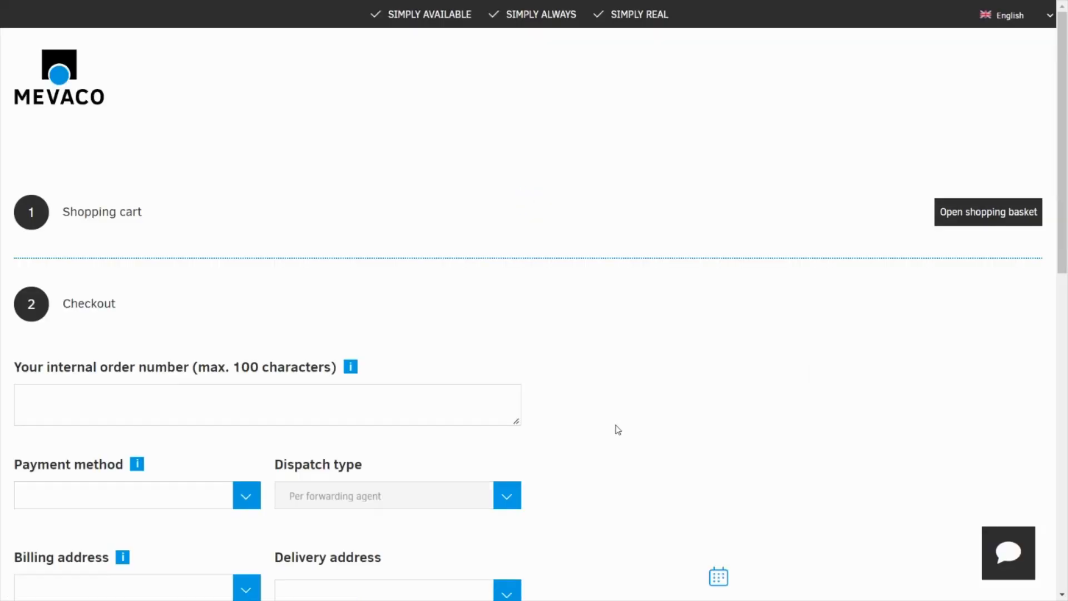
left_click(50, 408)
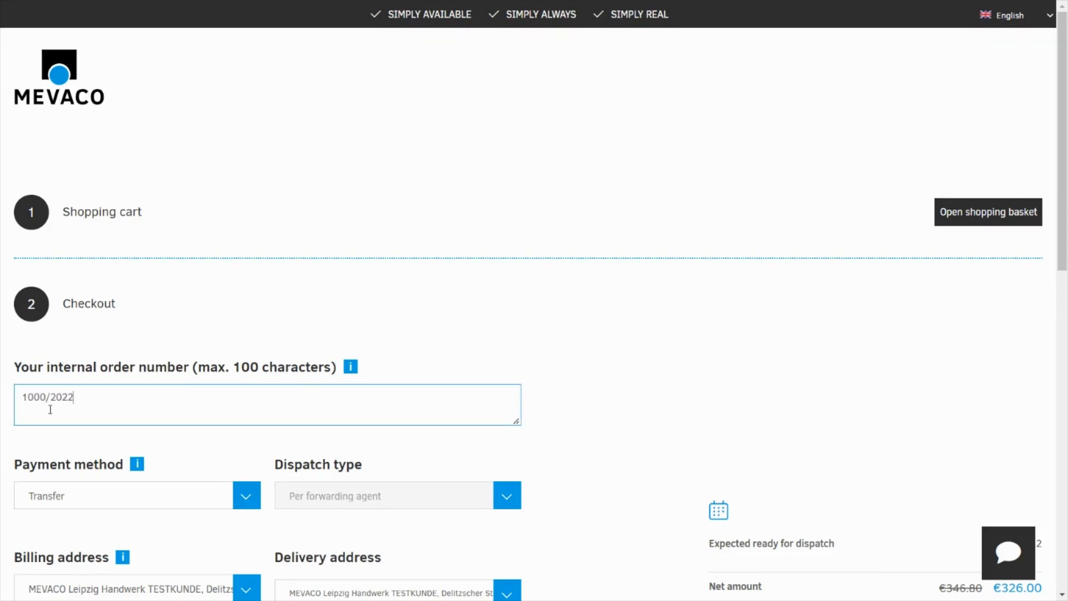
- Submit the checkout details for checking and review the addresses, item and total price in the order overview
scroll(510, 332, "down", 5)
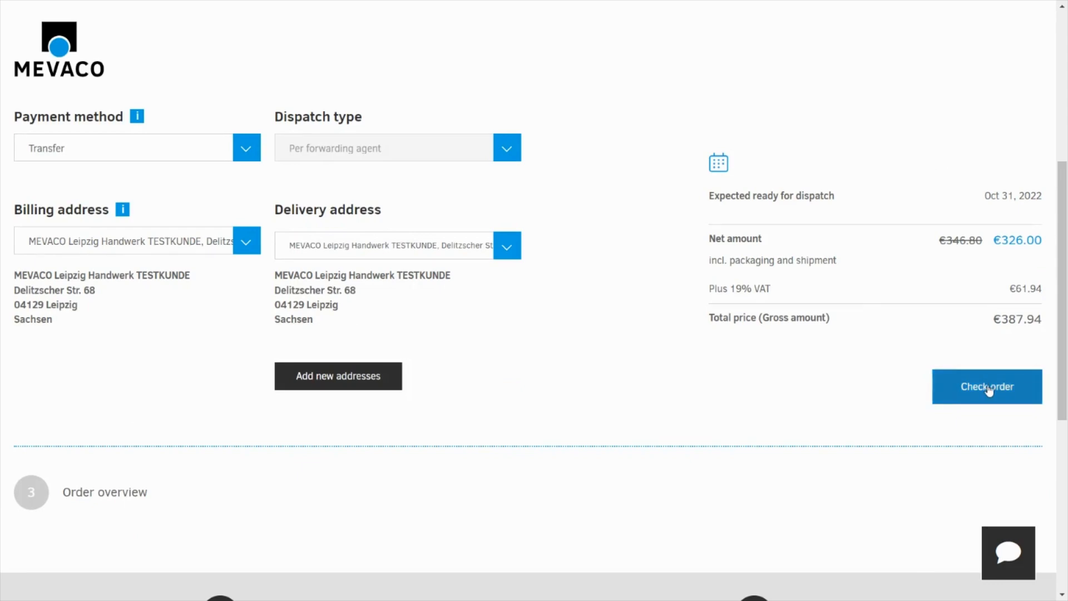
left_click(973, 398)
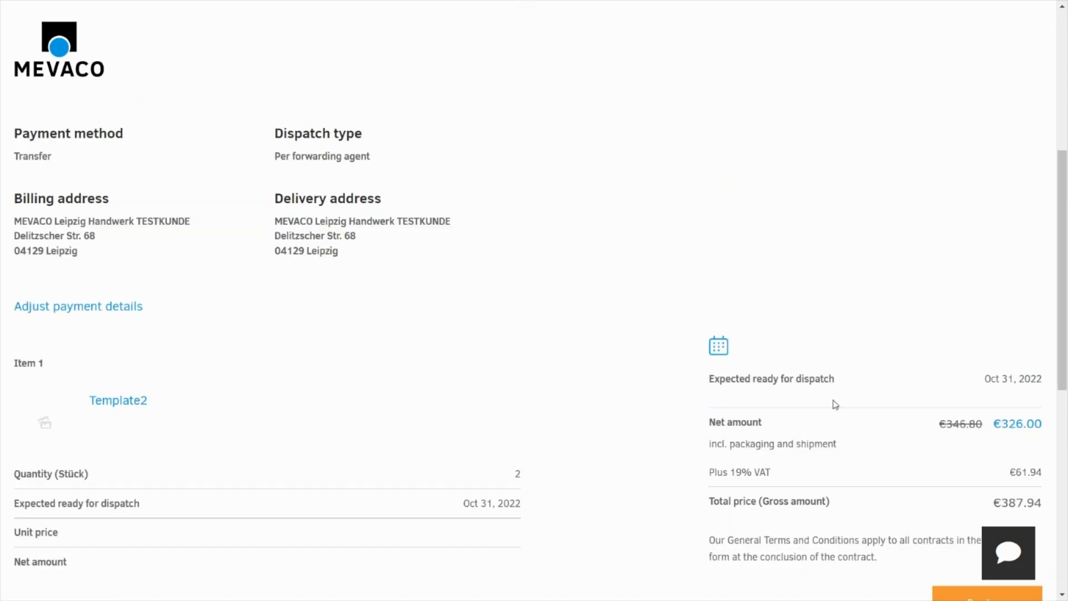
scroll(823, 356, "down", 2)
scroll(808, 329, "down", 1)
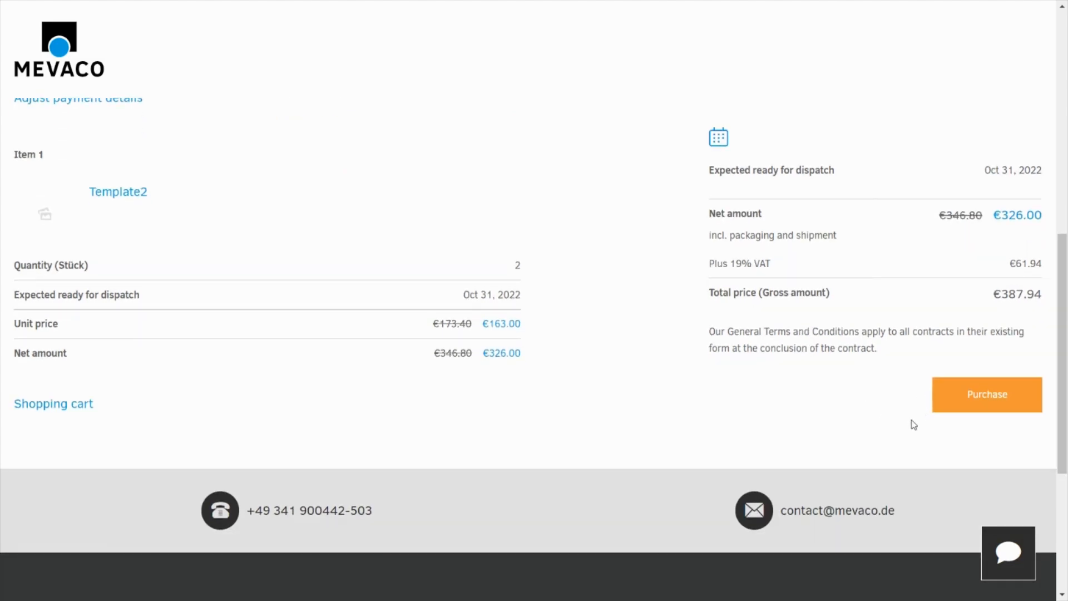
scroll(910, 424, "up", 2)
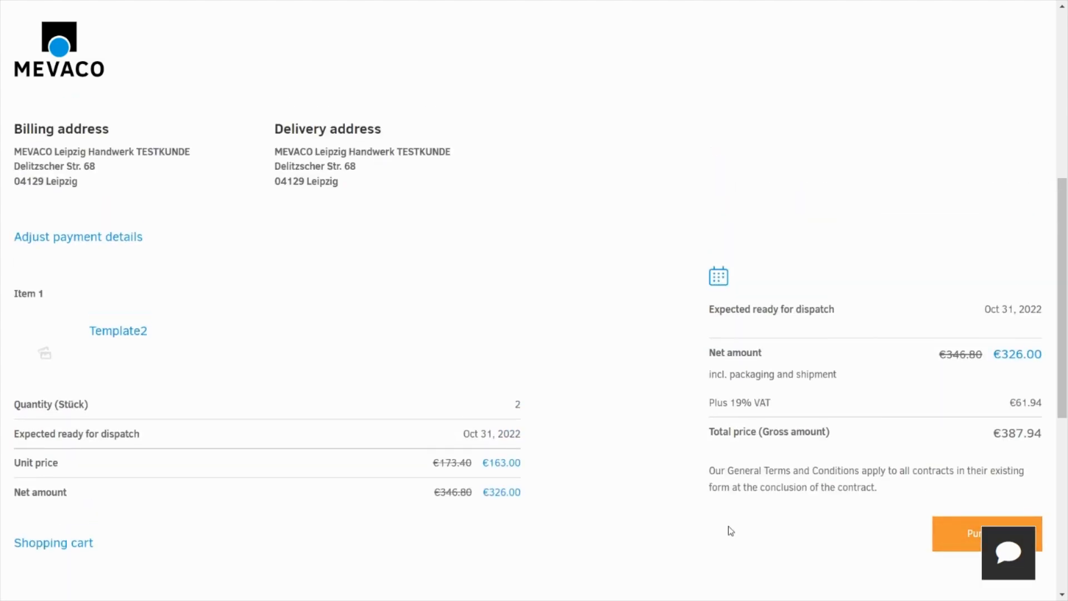